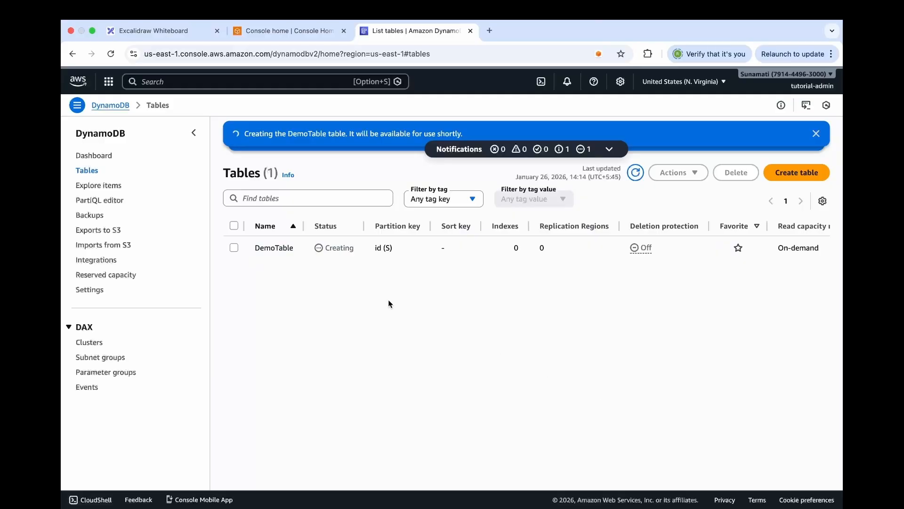
Create an item in DemoTable with the id value "Hello from private DynamoDb".
left_click_drag(325, 248, 354, 249)
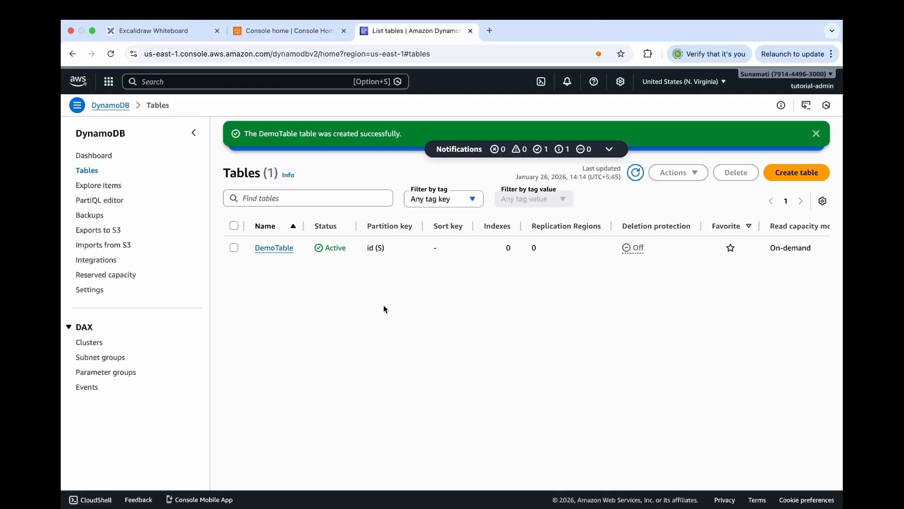
left_click(277, 253)
left_click(693, 198)
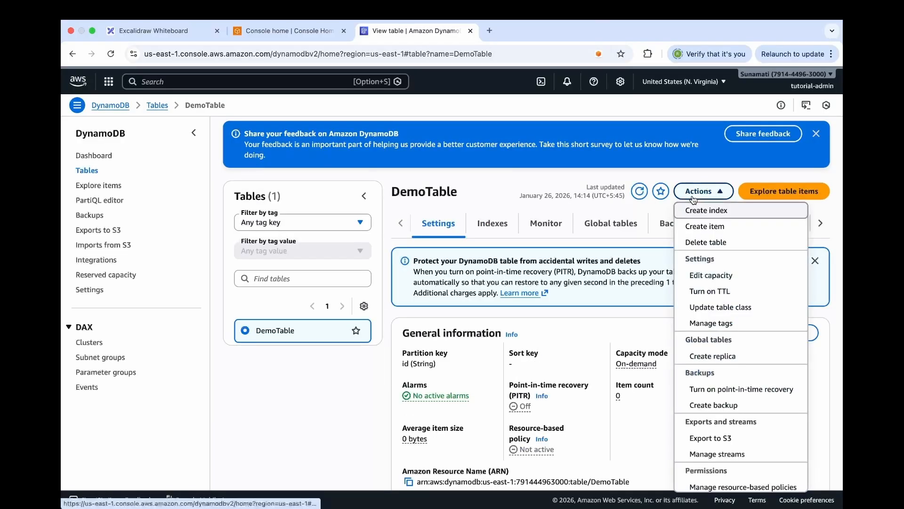
left_click(700, 227)
left_click(351, 278)
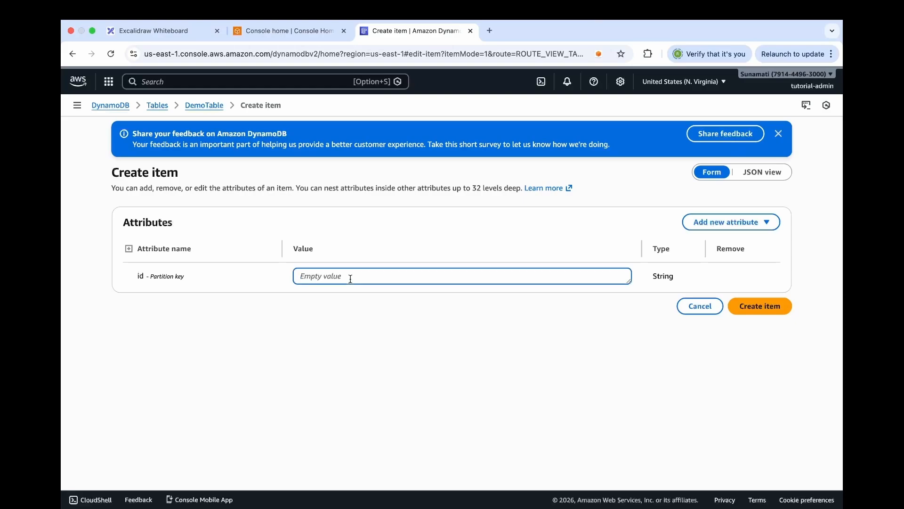
type("Hello from private DynamoDb")
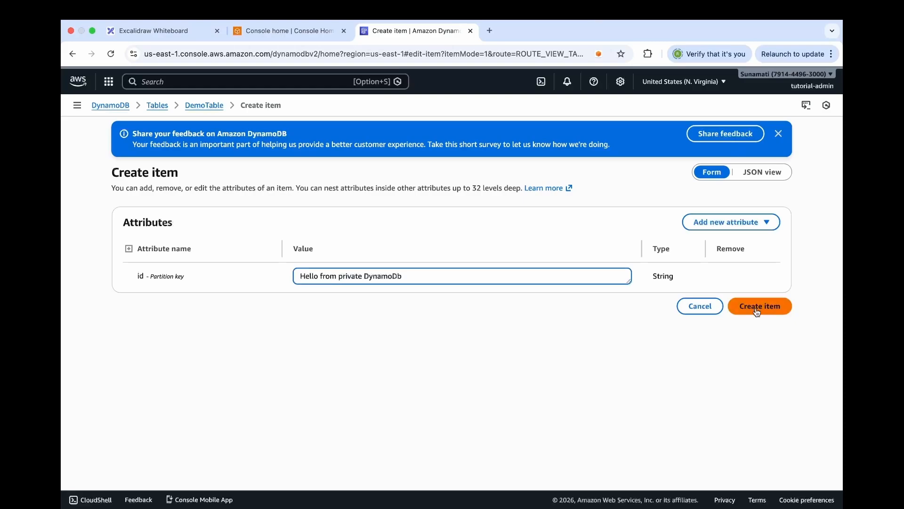
left_click(756, 308)
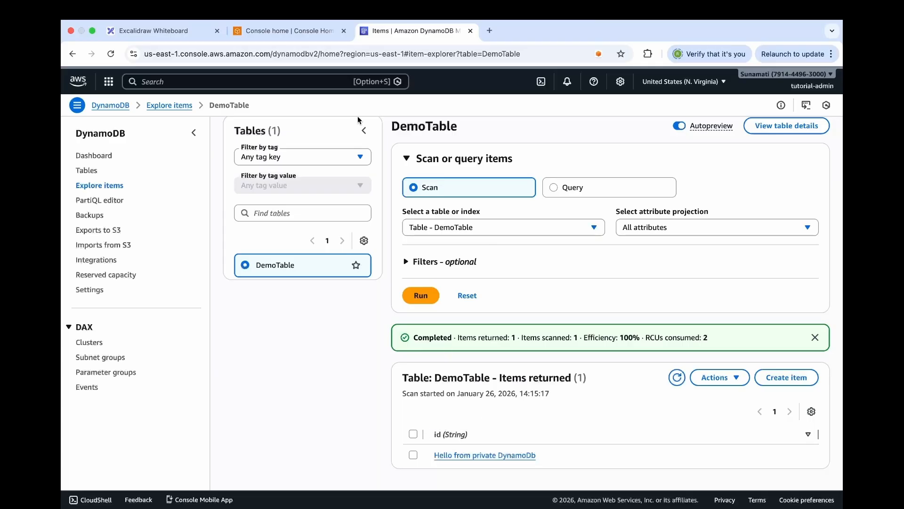
Go to the VPC service from the console home and start a new VPC with the auto-generated name tag "demo".
left_click(297, 33)
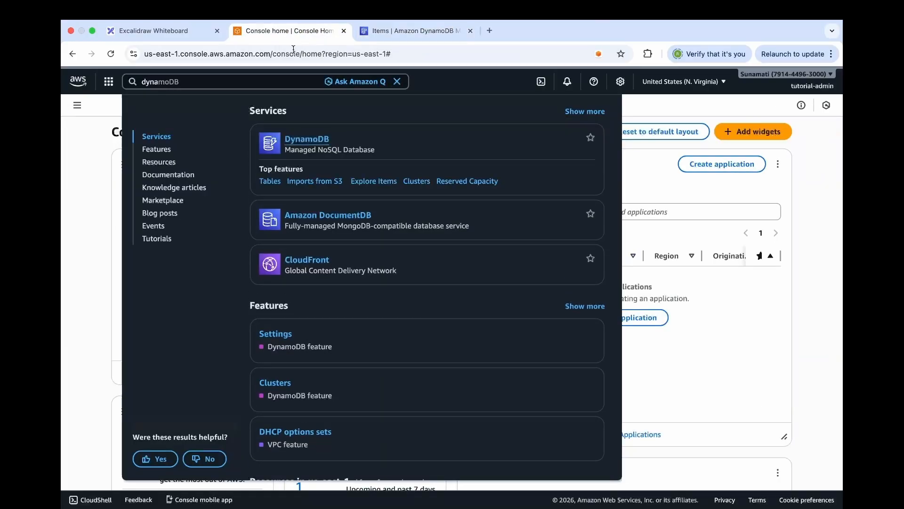
type("vpc")
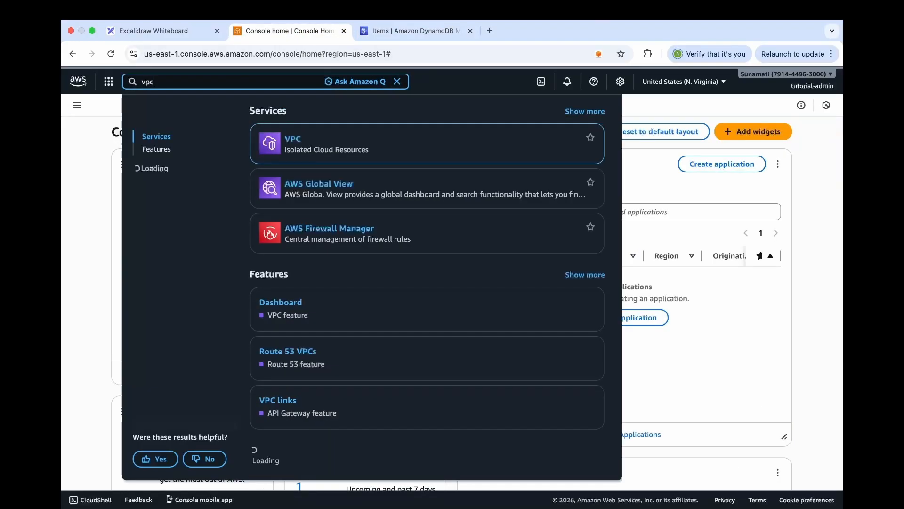
left_click(295, 136)
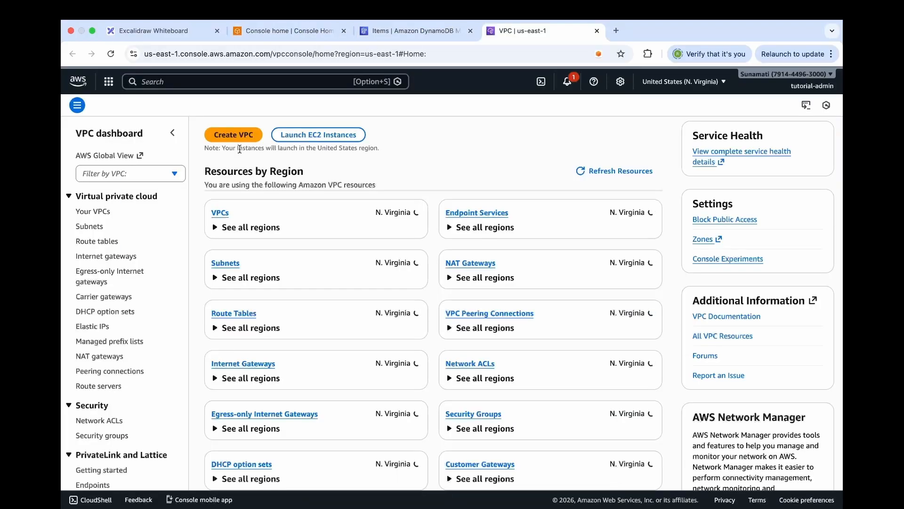
left_click(234, 135)
double_click(143, 304)
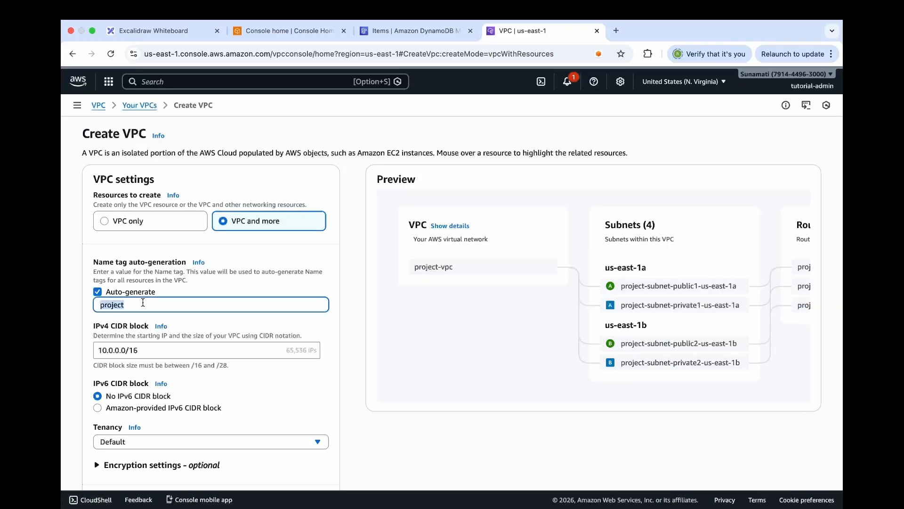
type("demo")
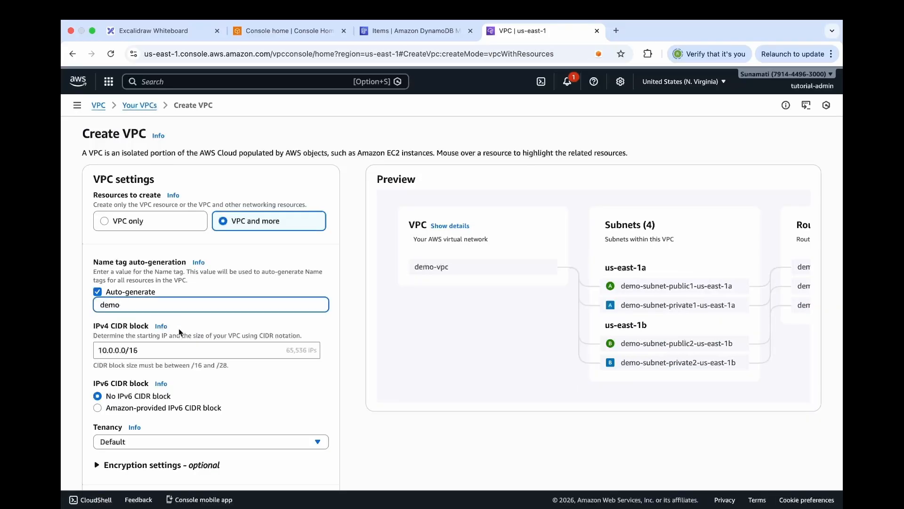
Set the VPC to 1 Availability Zone and 0 public subnets.
scroll(179, 331, "down", 3)
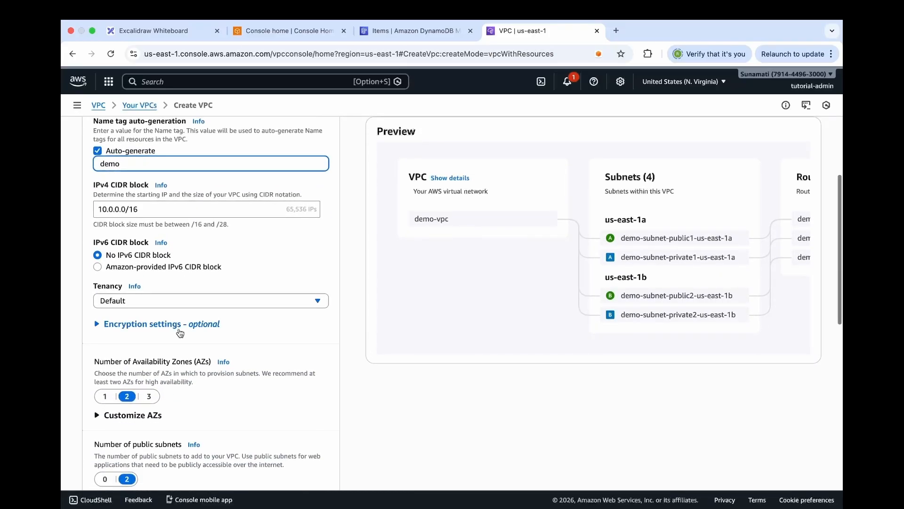
left_click(105, 396)
scroll(105, 398, "down", 1)
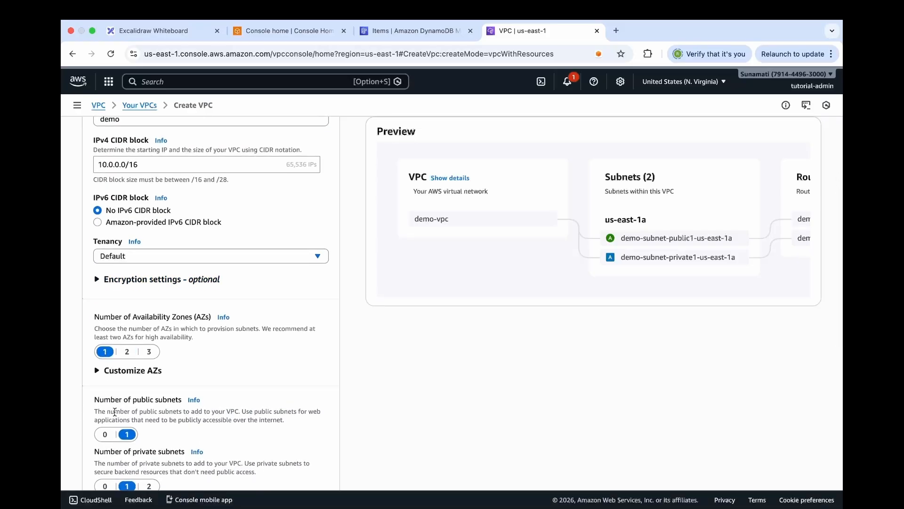
scroll(106, 401, "down", 1)
left_click(107, 410)
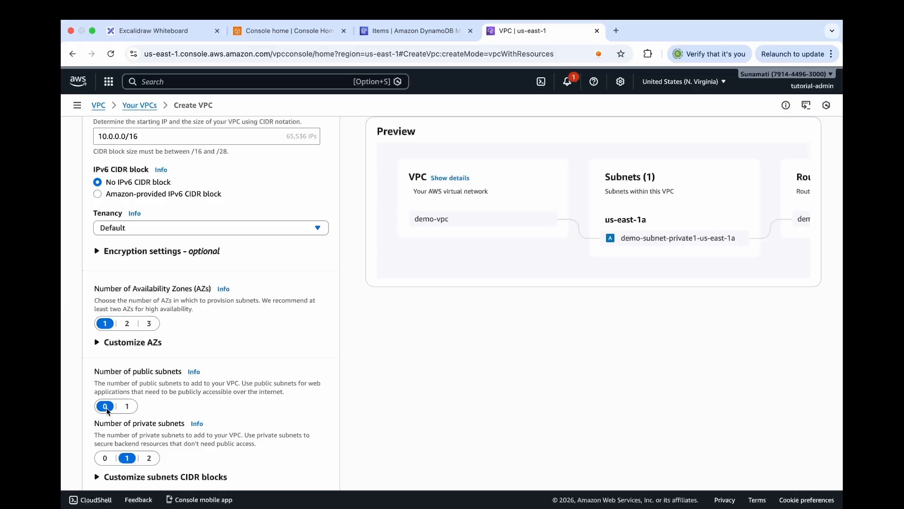
scroll(106, 410, "down", 1)
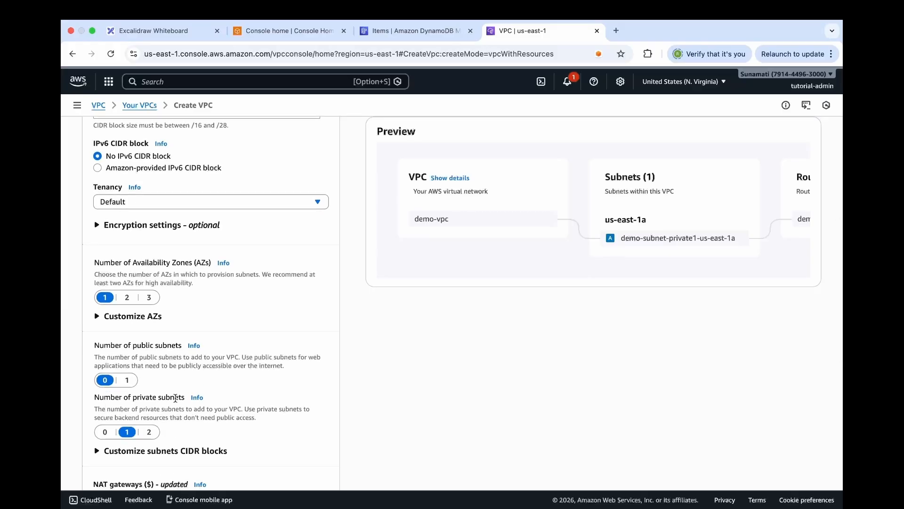
scroll(174, 398, "down", 1)
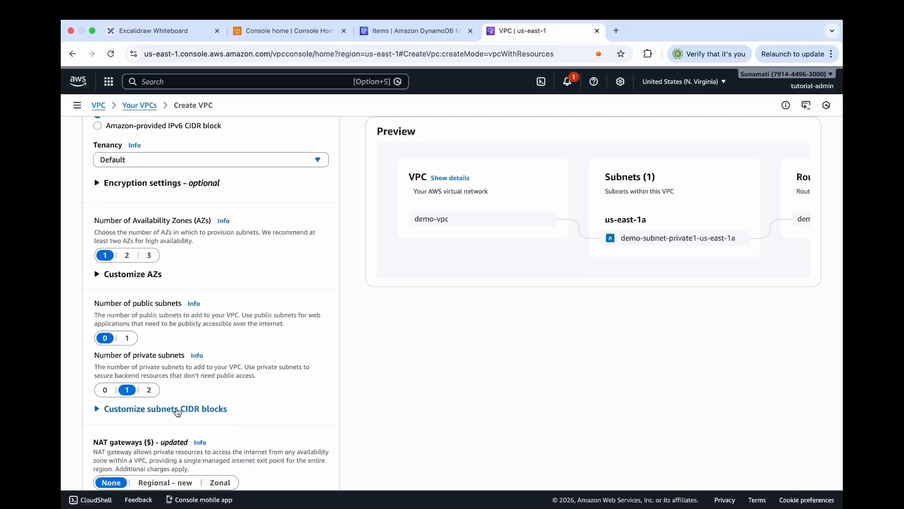
Set the VPC endpoints option to None and create the VPC.
scroll(177, 409, "down", 5)
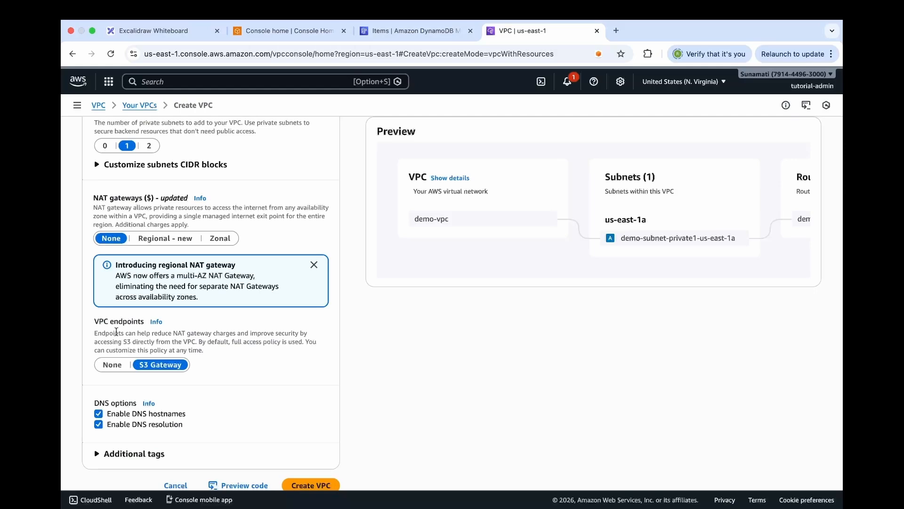
left_click(113, 365)
scroll(111, 363, "down", 1)
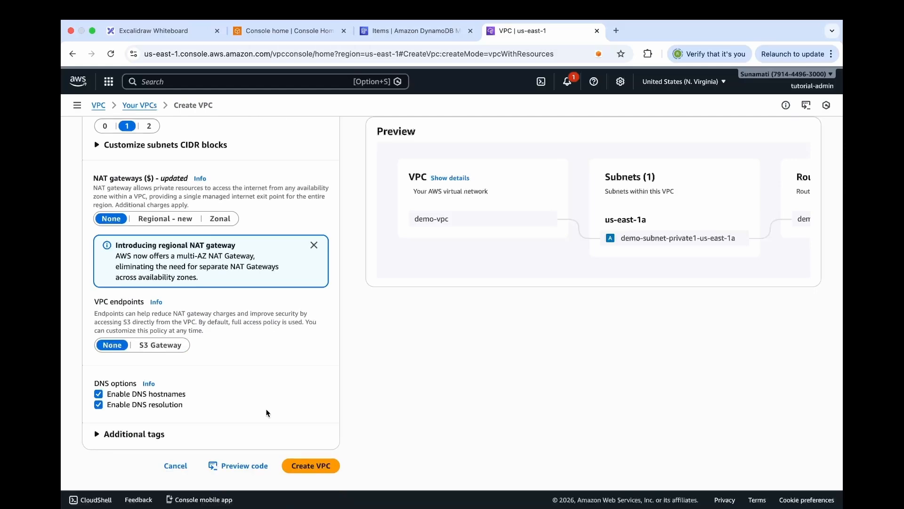
left_click(308, 466)
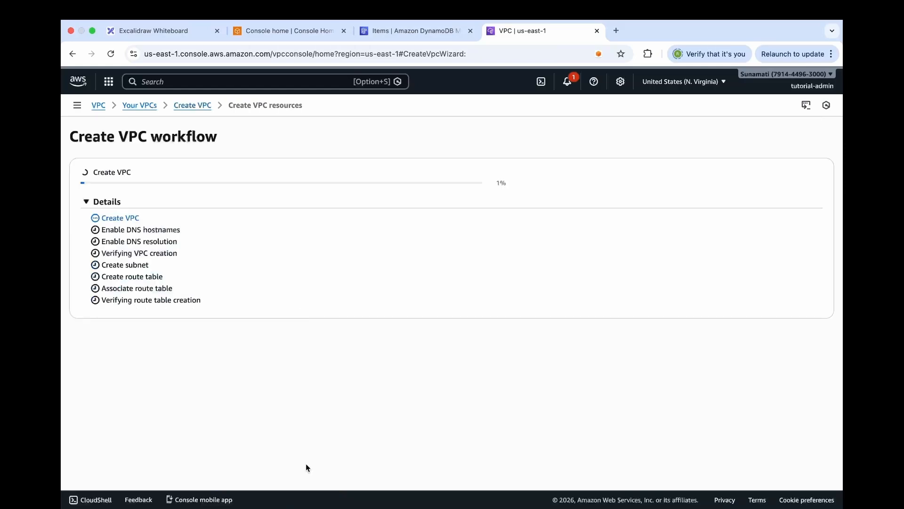
View the newly created VPC and examine its subnet and route tables in the resource map.
scroll(451, 435, "down", 1)
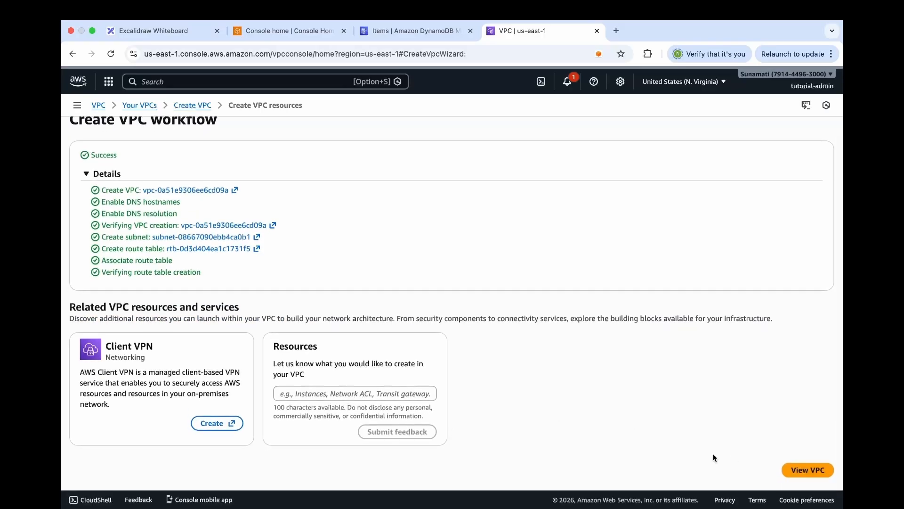
left_click(794, 471)
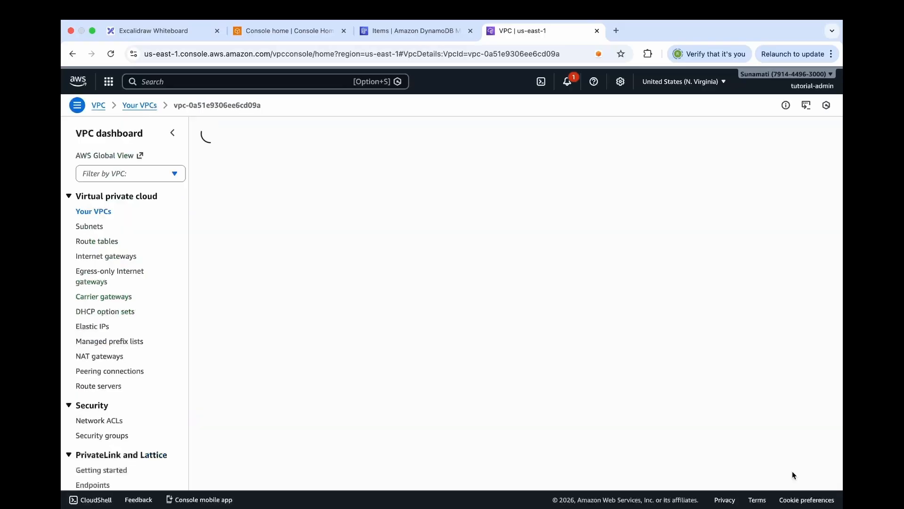
scroll(227, 337, "down", 1)
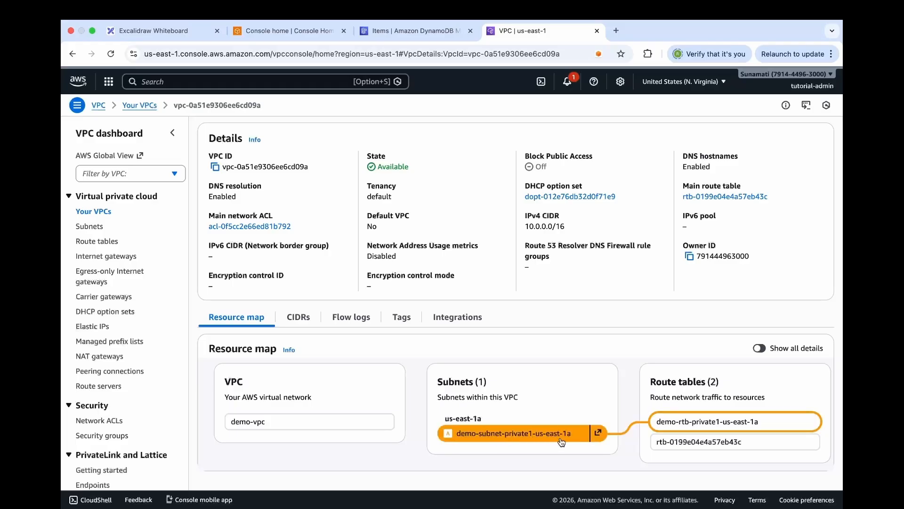
Open the VPC endpoints page in a separate browser tab and start a new endpoint named "DynamoDBGatewayEndpoint".
scroll(579, 431, "right", 3)
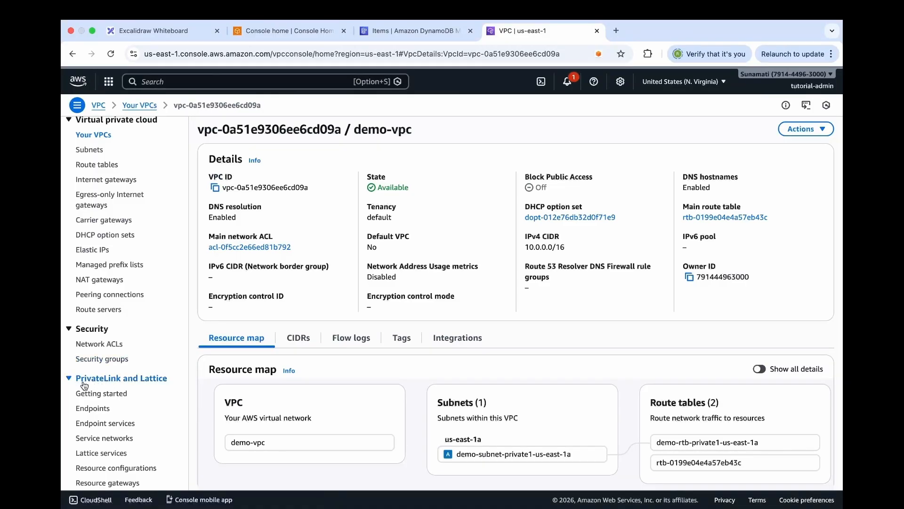
left_click(100, 409, "super")
left_click(632, 29)
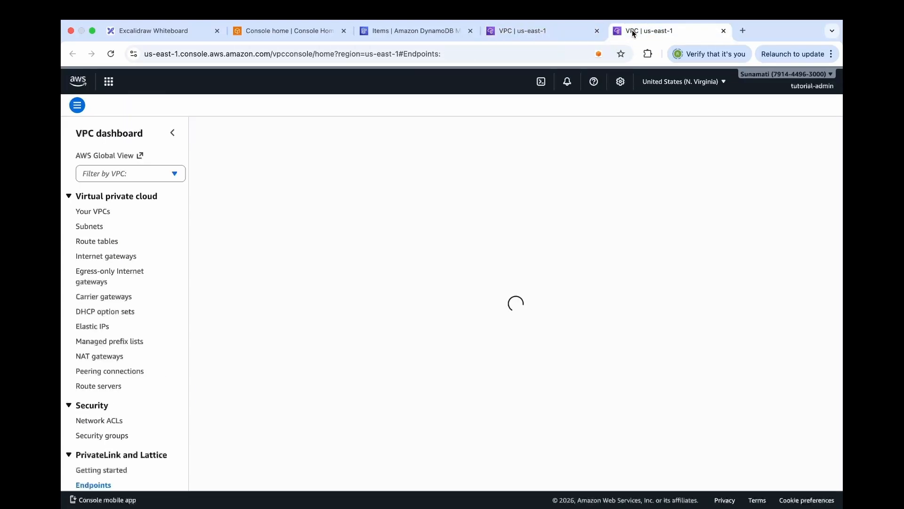
left_click(791, 134)
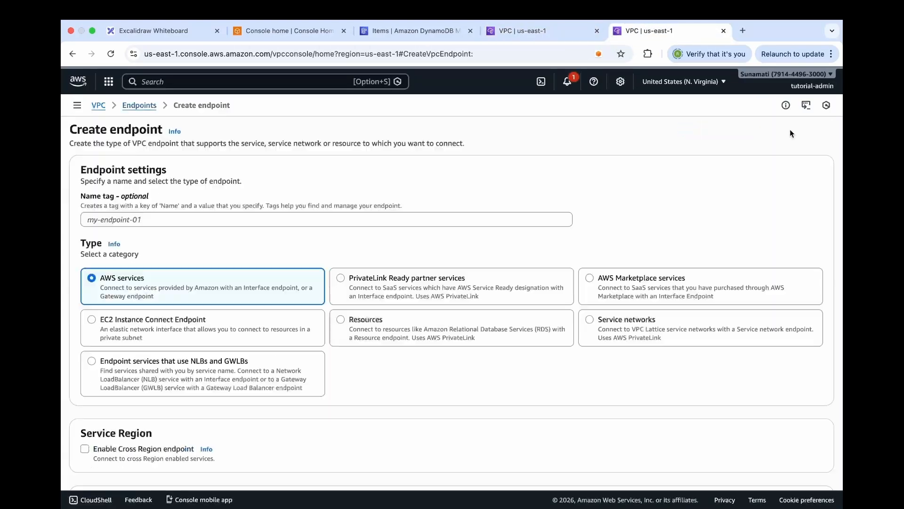
left_click(155, 218)
type("DynamoDBGatewayEndpoint")
Filter the endpoint services by Type = Gateway and select com.amazonaws.us-east-1.dynamodb.
scroll(211, 239, "down", 5)
scroll(146, 365, "down", 1)
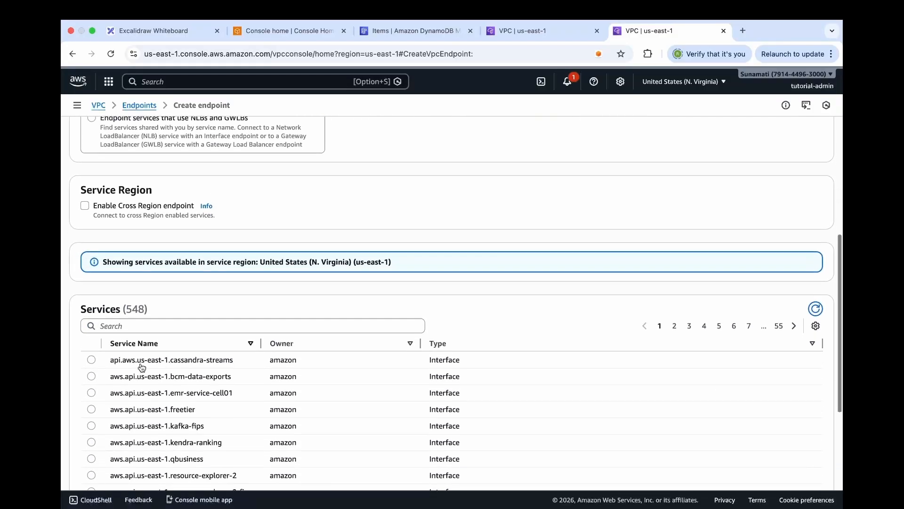
left_click(138, 326)
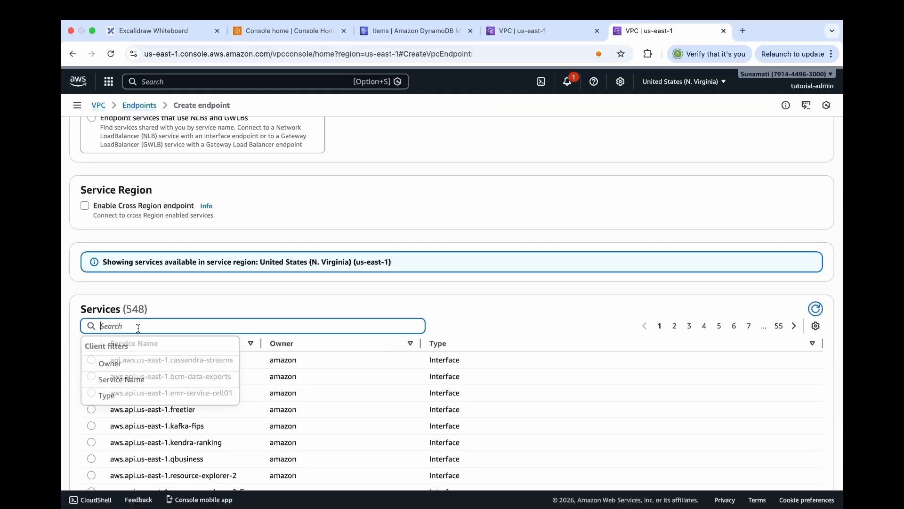
left_click(115, 395)
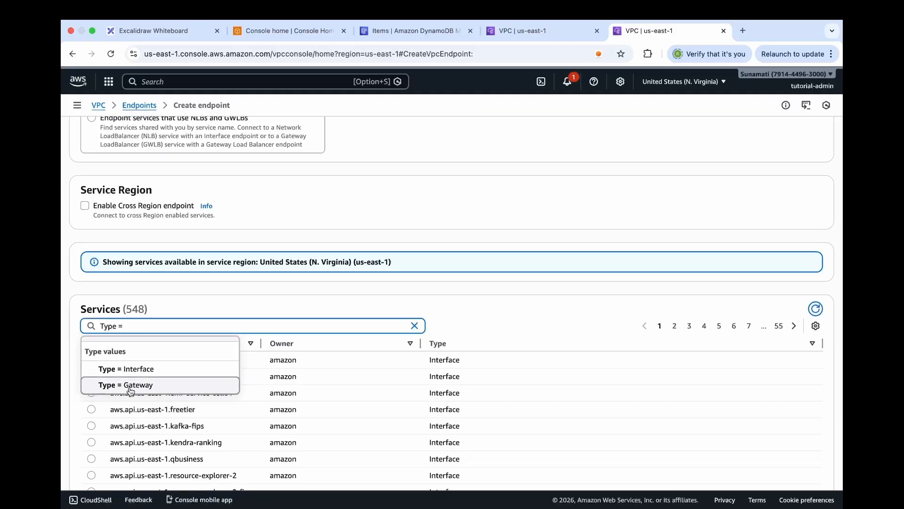
left_click(131, 391)
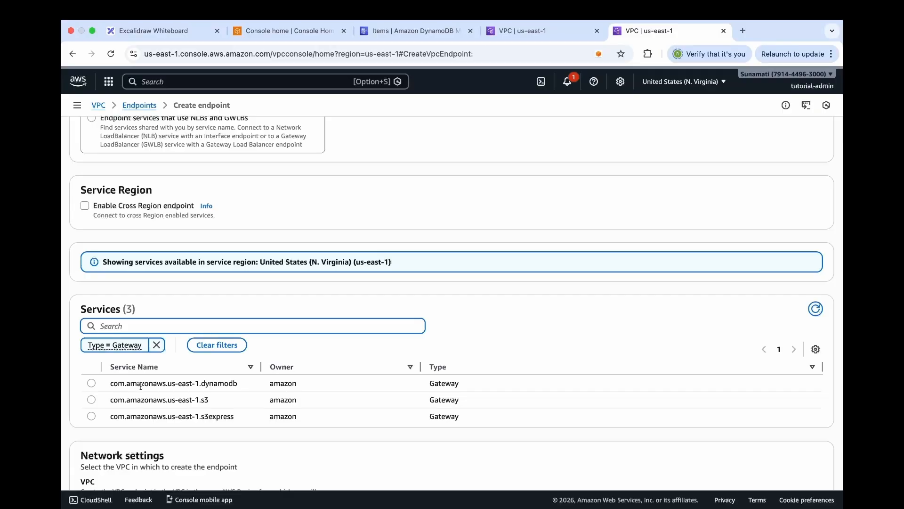
left_click_drag(198, 385, 247, 384)
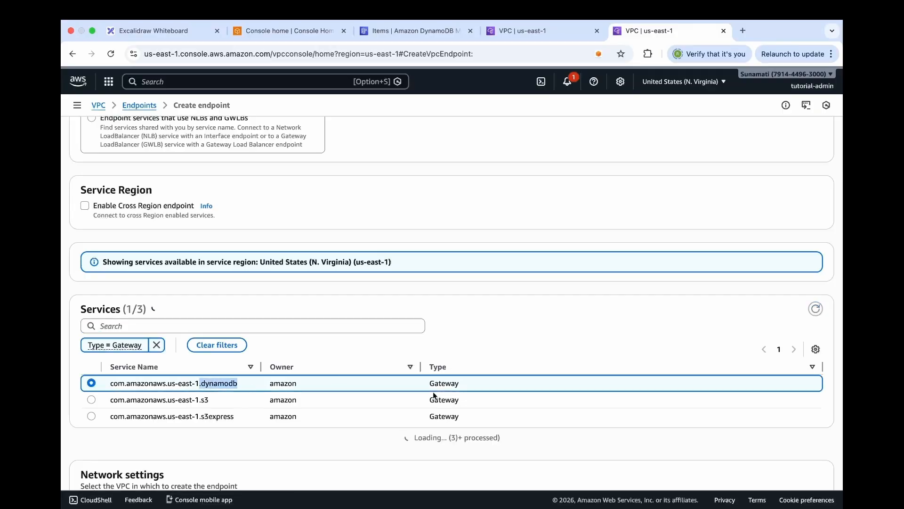
Create the endpoint in demo-vpc, associated with the demo-rtb-private1-us-east-1a route table.
scroll(435, 388, "down", 4)
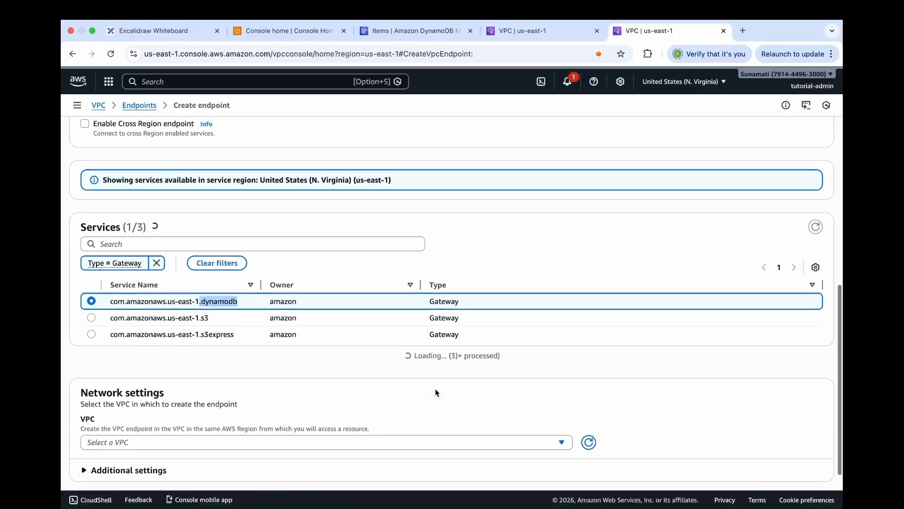
left_click(275, 414)
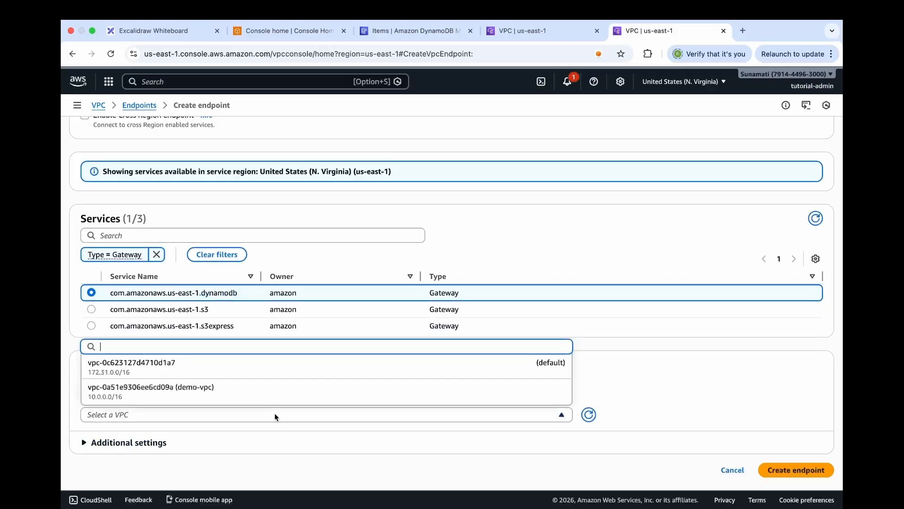
left_click(251, 398)
scroll(251, 397, "down", 5)
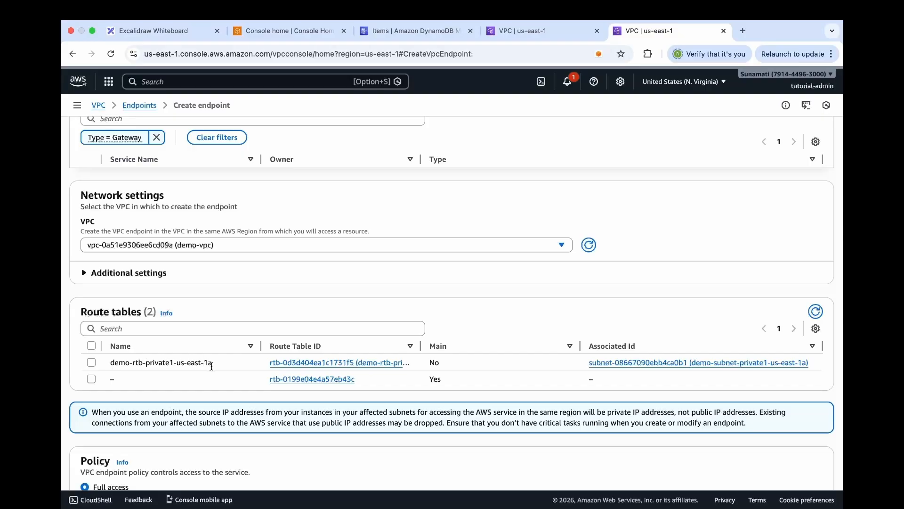
left_click(91, 363)
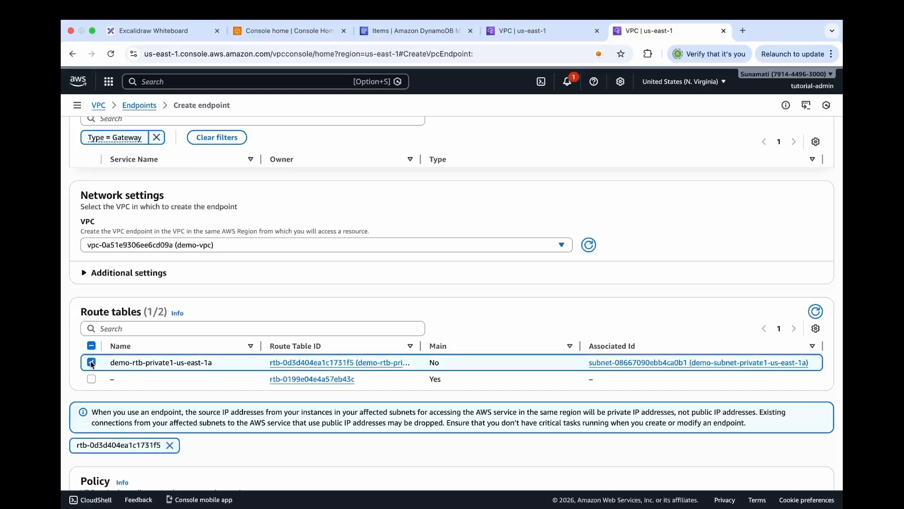
scroll(183, 362, "down", 15)
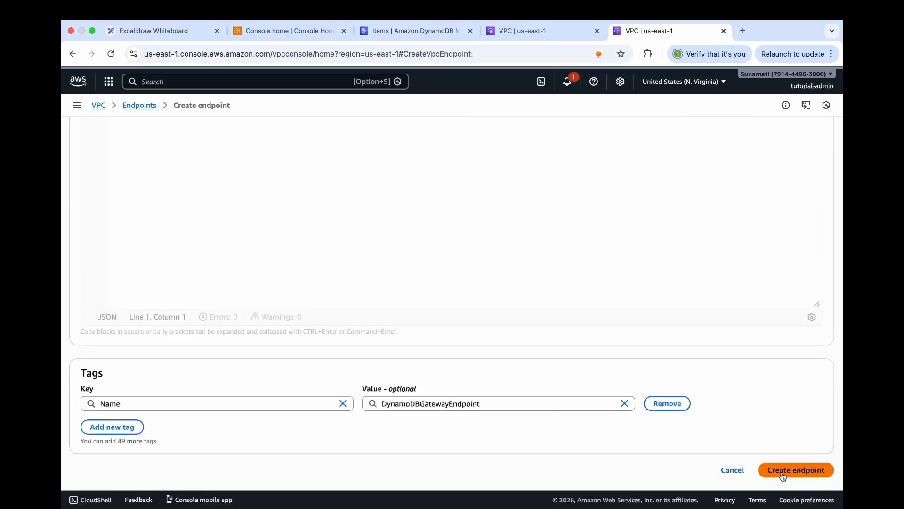
left_click(783, 473)
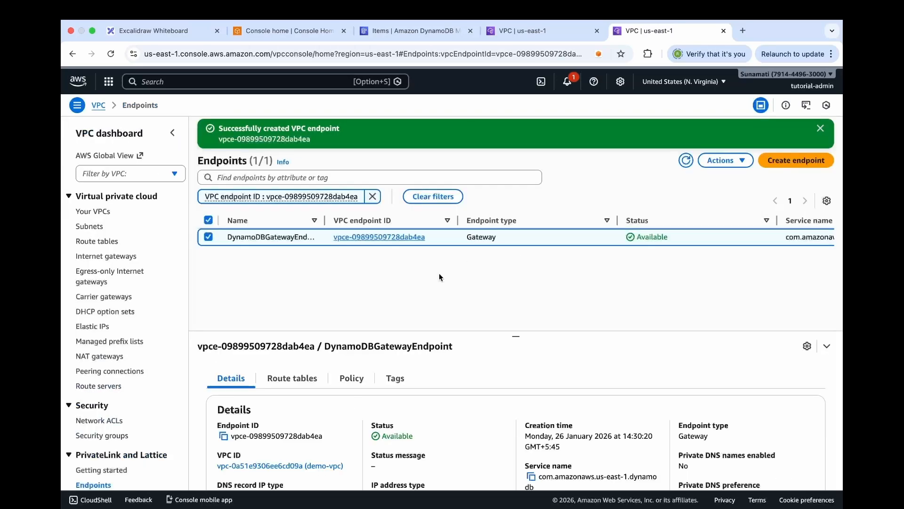
Return to the demo-vpc details and open the demo-rtb-private1-us-east-1a route table from the resource map.
left_click_drag(218, 131, 354, 131)
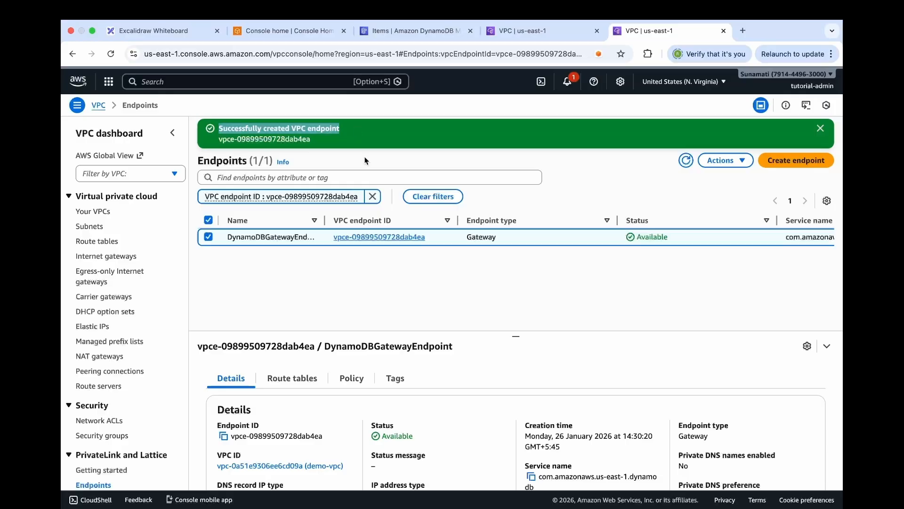
left_click(524, 34)
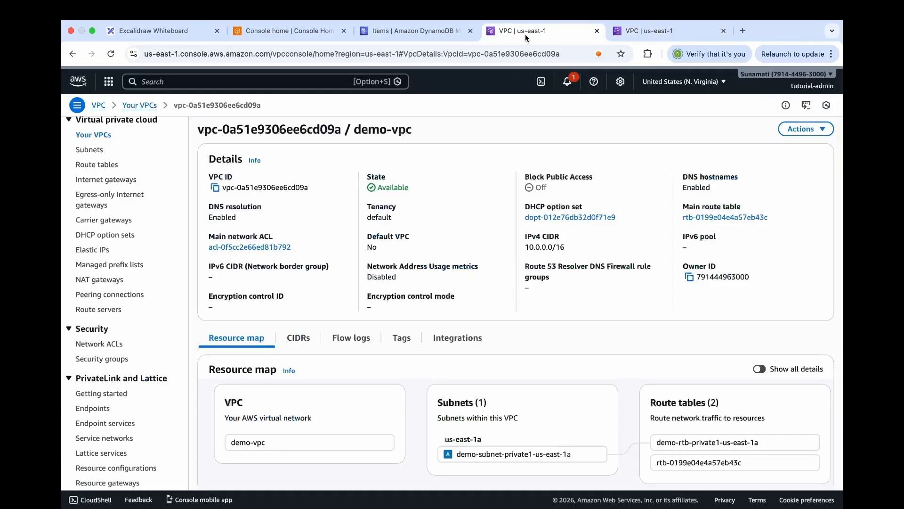
scroll(504, 388, "down", 1)
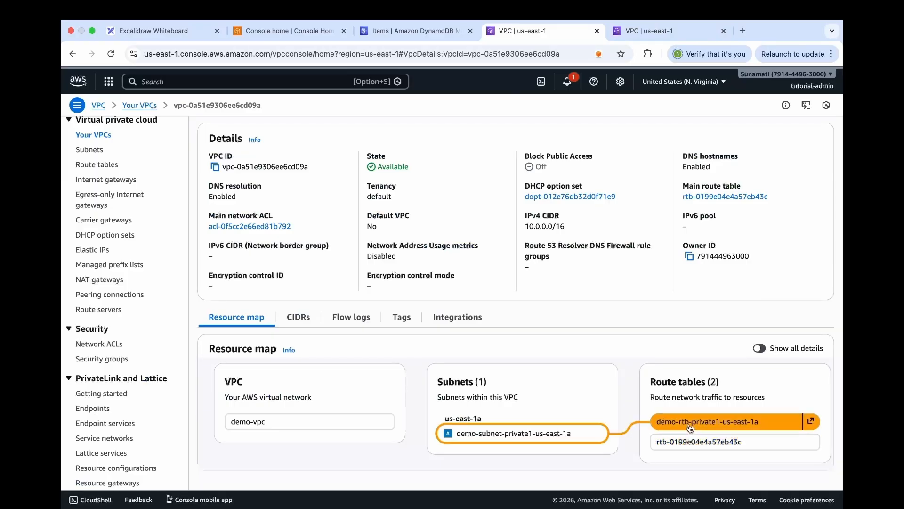
scroll(690, 428, "right", 1)
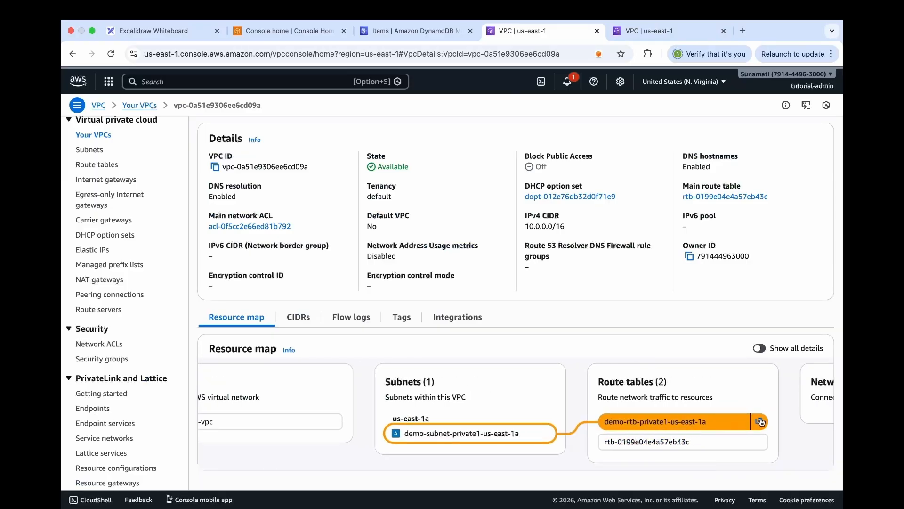
left_click(759, 421)
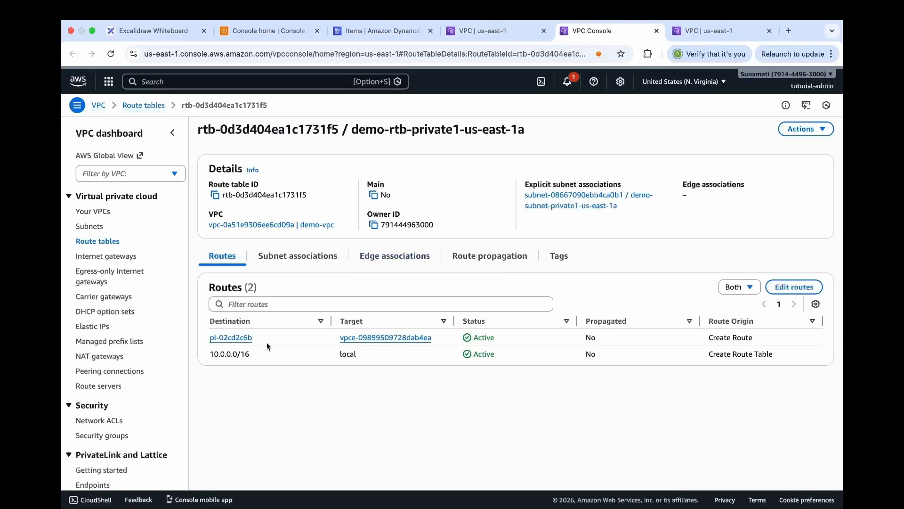
Examine the destinations and targets of the route table's local route and its prefix-list route to the gateway endpoint.
left_click_drag(209, 355, 275, 358)
left_click(209, 355)
left_click_drag(202, 332, 279, 344)
left_click_drag(338, 338, 436, 345)
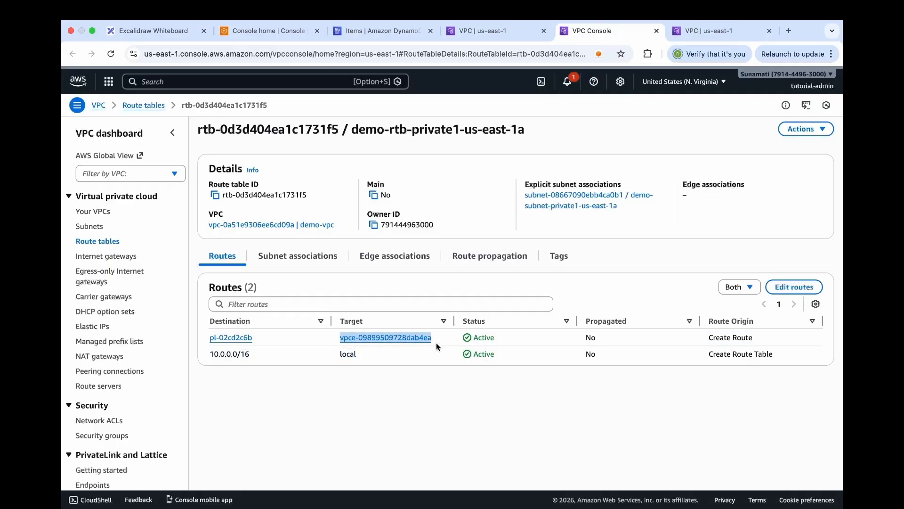
left_click(210, 358)
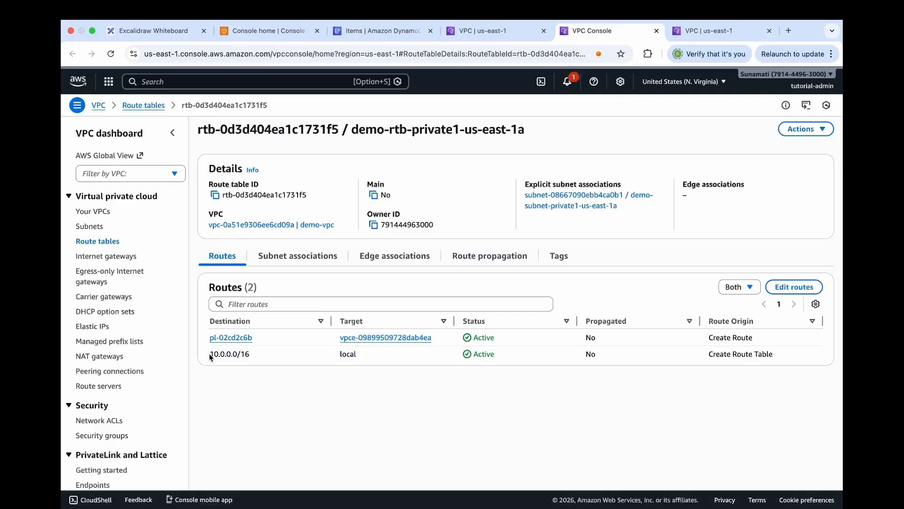
left_click_drag(210, 358, 254, 362)
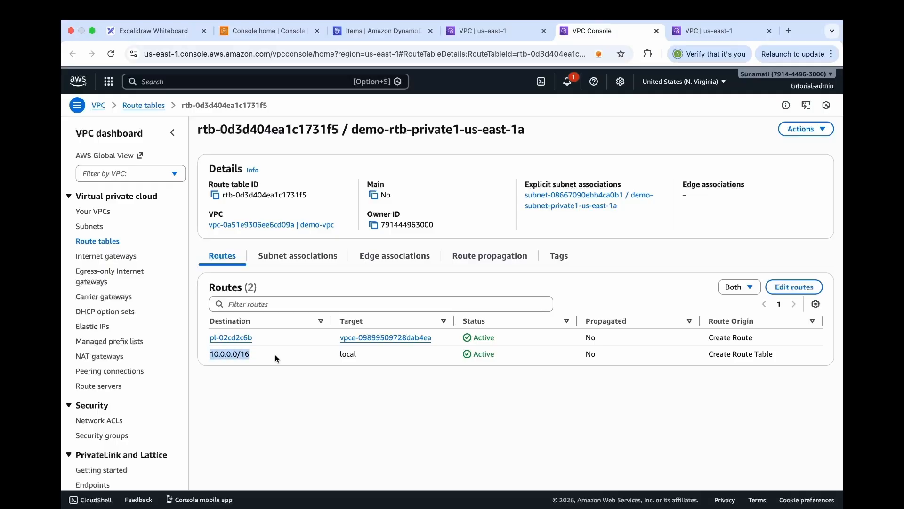
left_click_drag(339, 356, 373, 359)
left_click(288, 348)
left_click_drag(203, 338, 267, 341)
left_click_drag(334, 339, 356, 341)
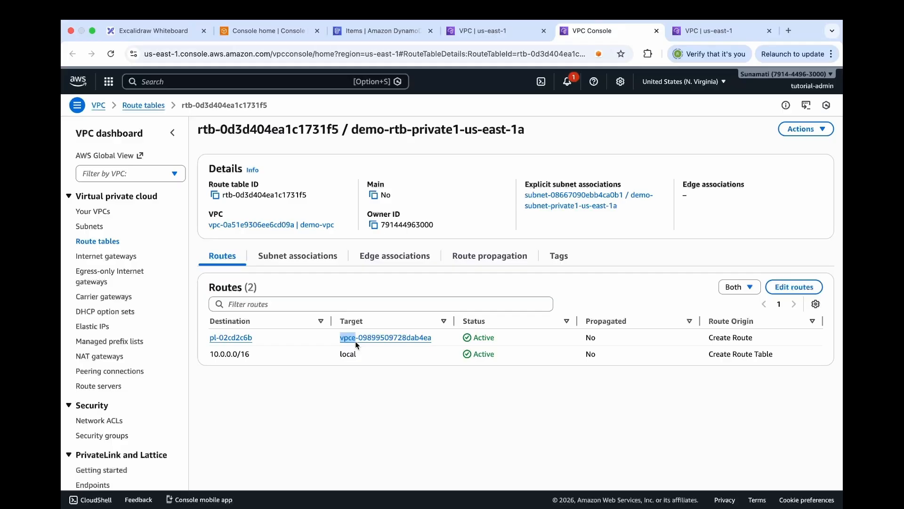
Search for "security groups", open the EC2 feature in a separate browser tab and start a new security group.
left_click(257, 82)
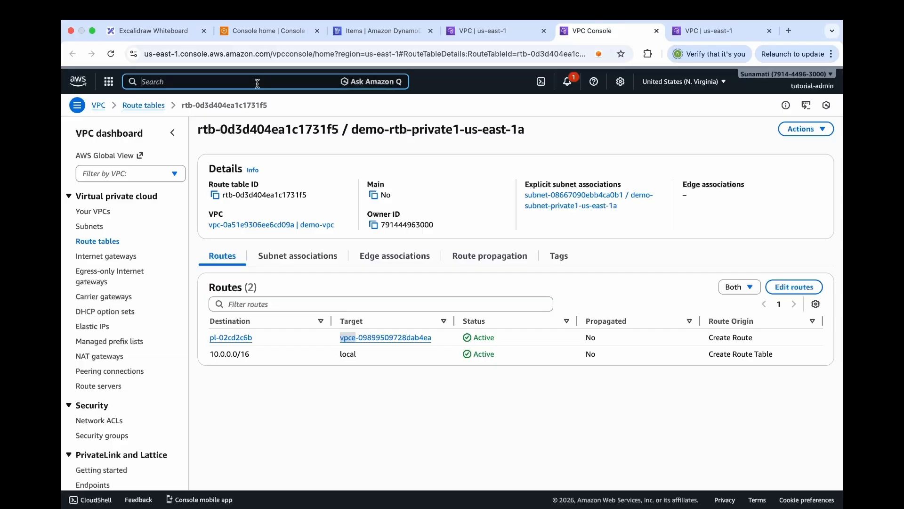
type("security groups")
left_click(299, 144, "super")
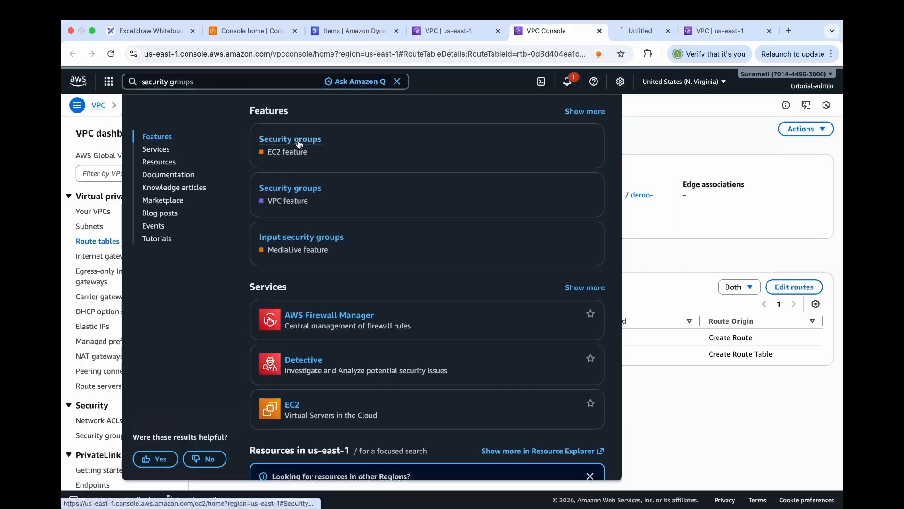
left_click(632, 30)
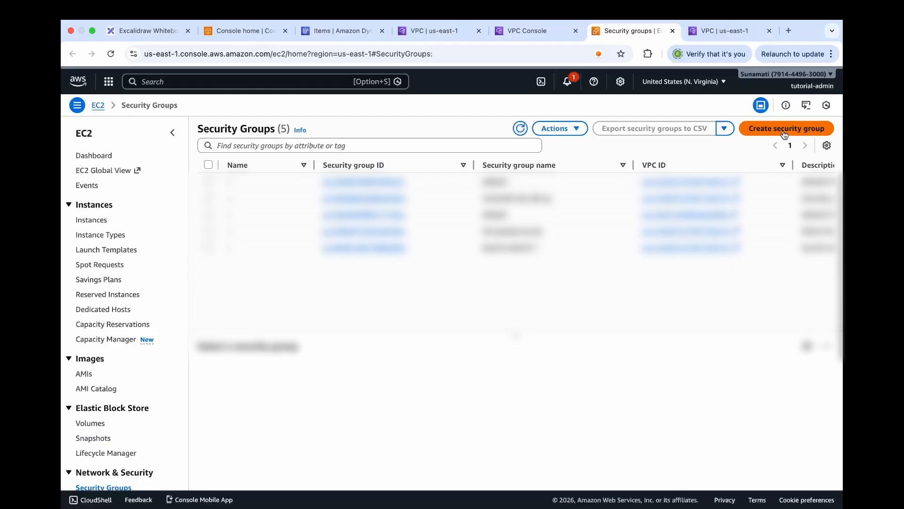
left_click(785, 135)
Name the security group lambda-dynamodb-demo, enter "." as its description and assign it to demo-vpc.
left_click(184, 204)
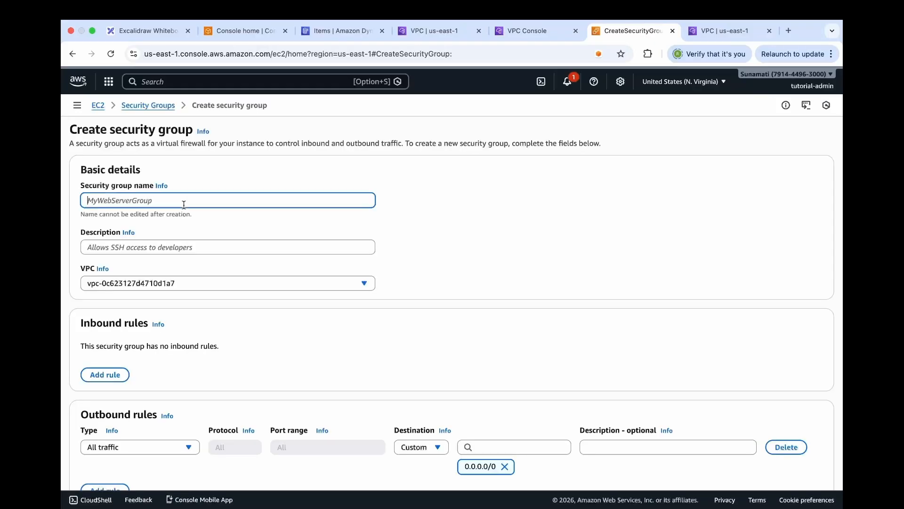
type("lambda-dynamodb-demo")
left_click(128, 245)
type(".")
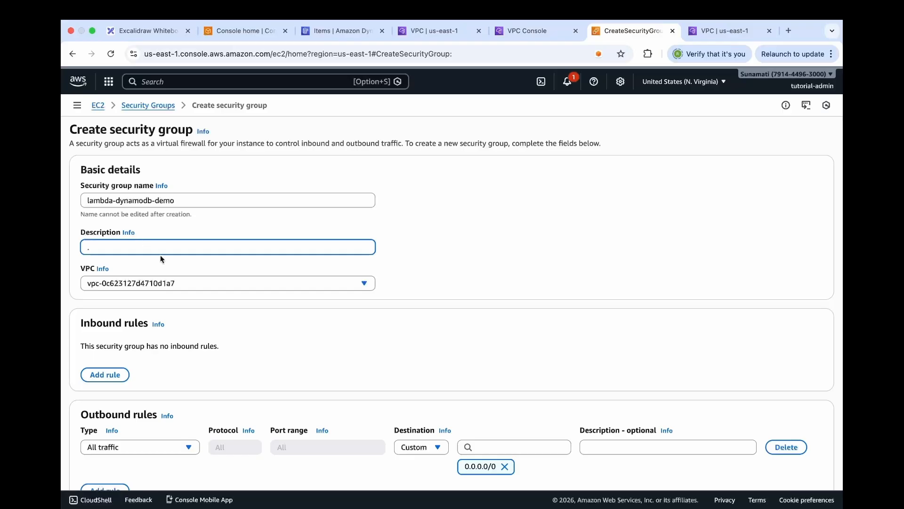
left_click(156, 283)
left_click(143, 347)
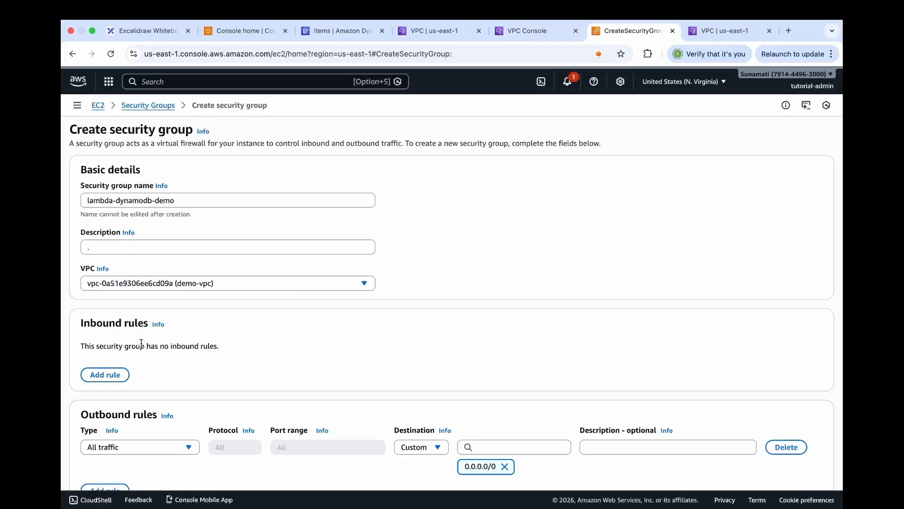
Replace the default all-traffic outbound rule with an HTTPS rule whose destination is the com.amazonaws.us-east-1.dynamodb prefix list.
scroll(141, 344, "down", 2)
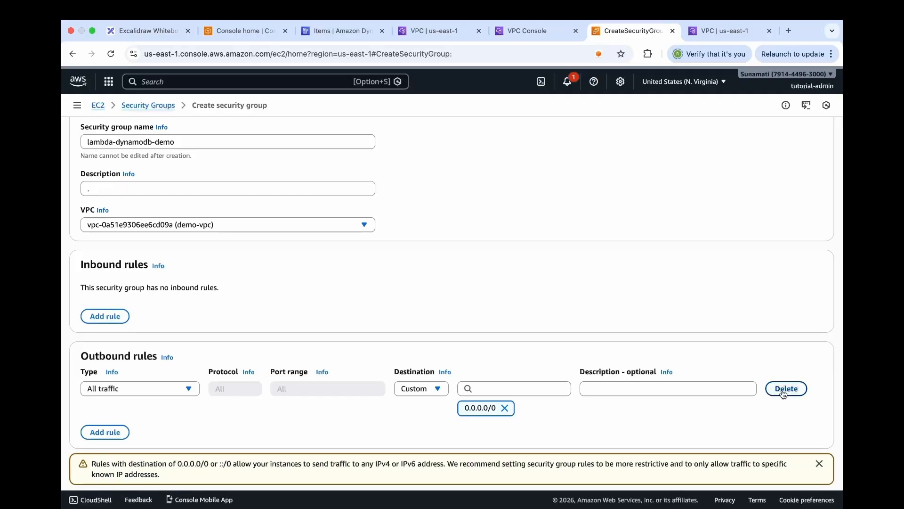
left_click(781, 391)
left_click(108, 406)
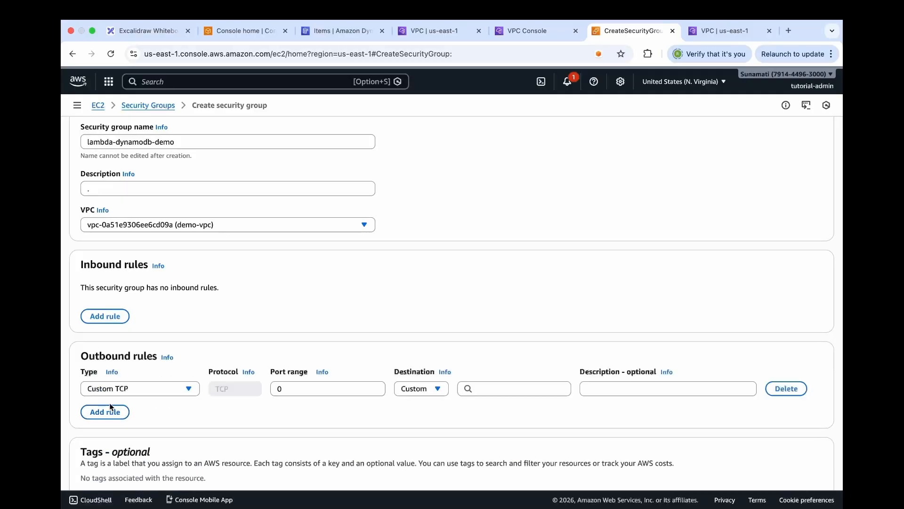
left_click(134, 389)
type("http")
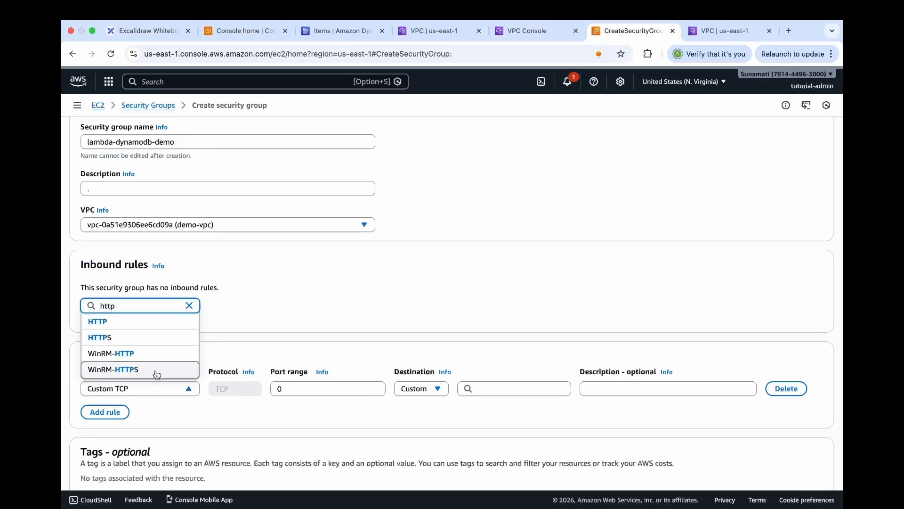
left_click(145, 337)
left_click(492, 389)
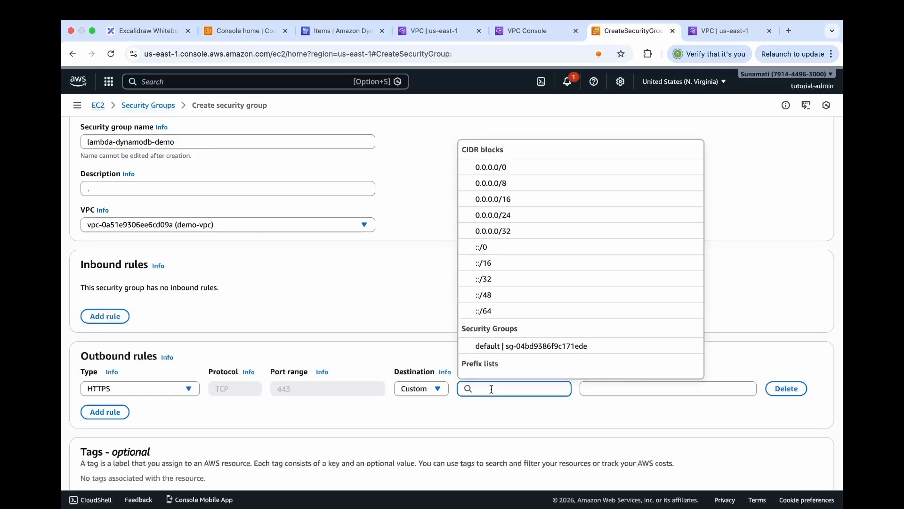
type("dyna")
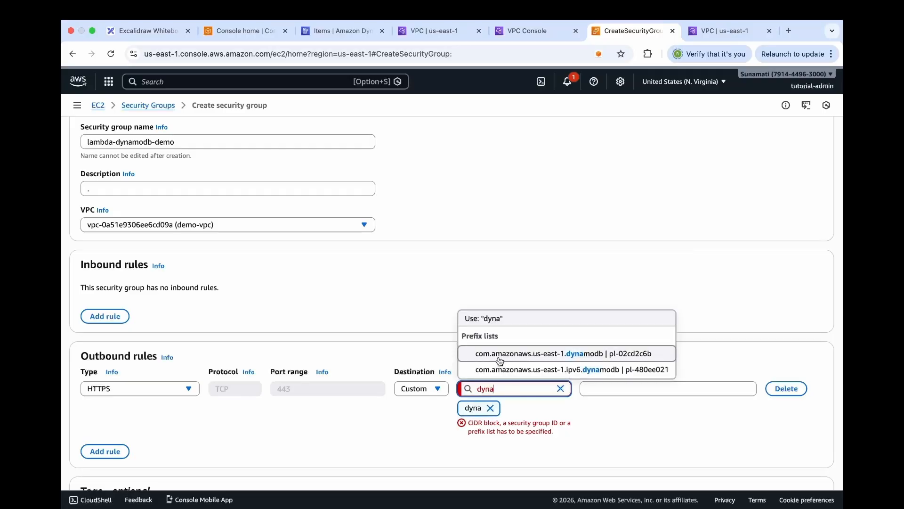
left_click(622, 354)
Create the security group and view its outbound rules.
scroll(575, 426, "down", 3)
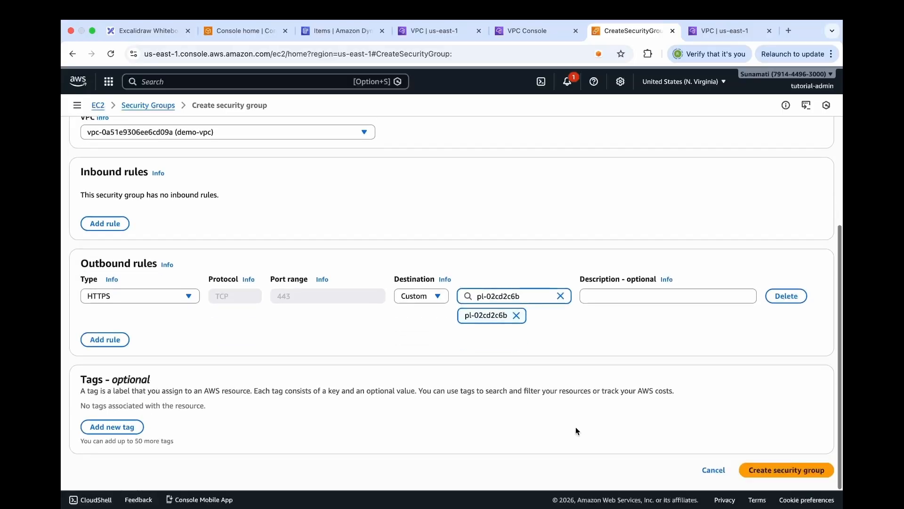
left_click(769, 472)
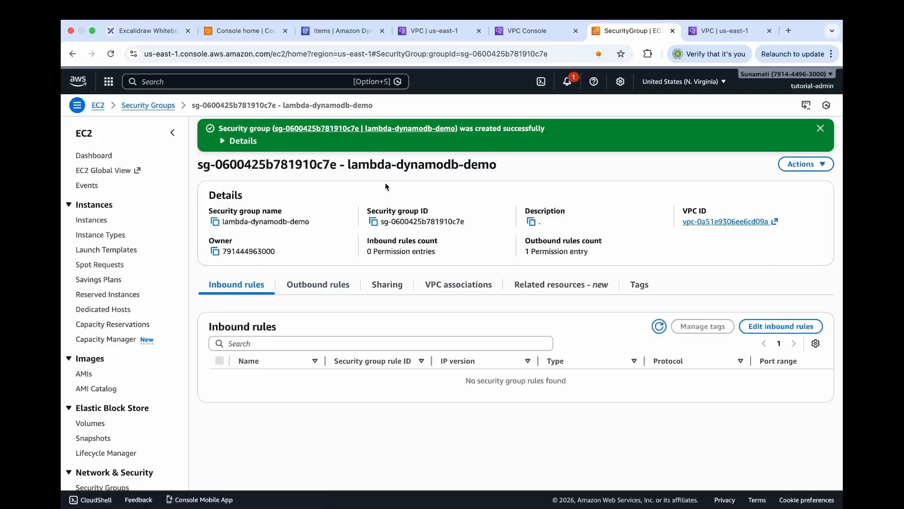
left_click(305, 284)
Search for "iam", open IAM in a separate browser tab and start creating a new role.
left_click(250, 83)
type("iam")
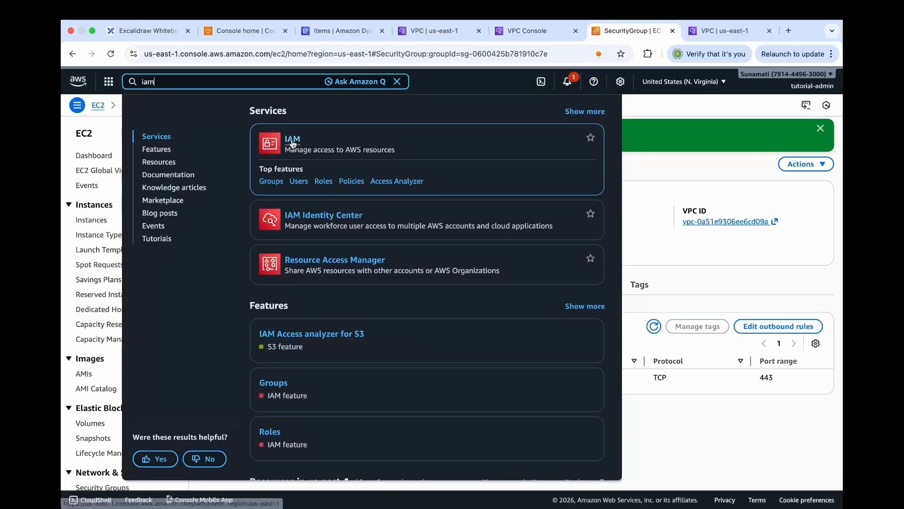
left_click(292, 138)
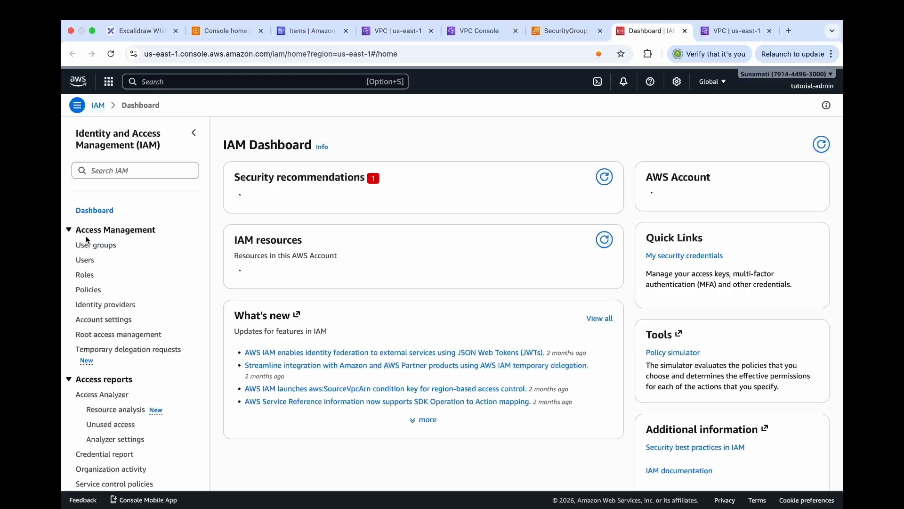
left_click(92, 275)
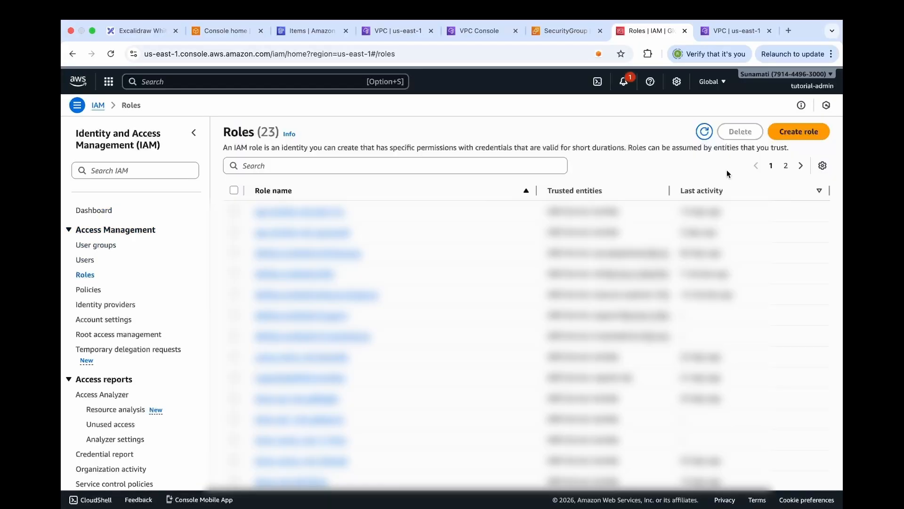
left_click(807, 137)
Set Lambda as the role's trusted AWS service use case and continue to adding permissions.
left_click(273, 383)
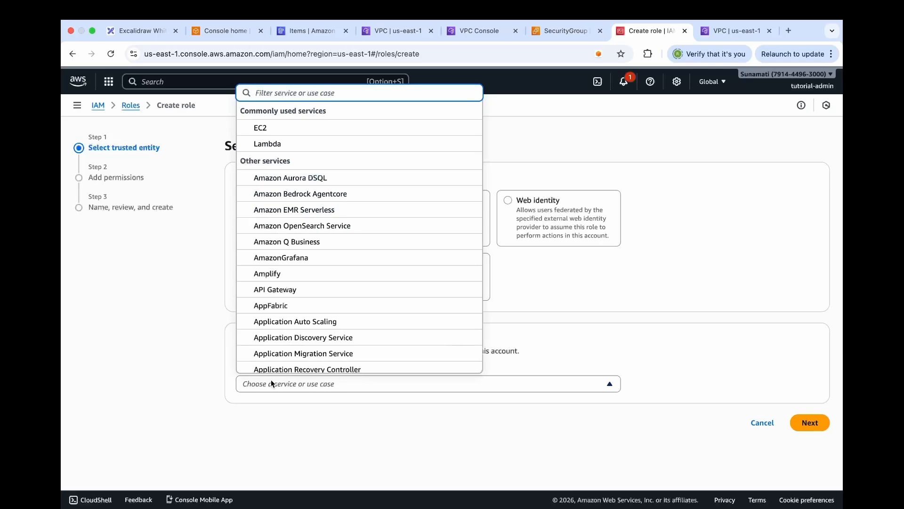
left_click(265, 144)
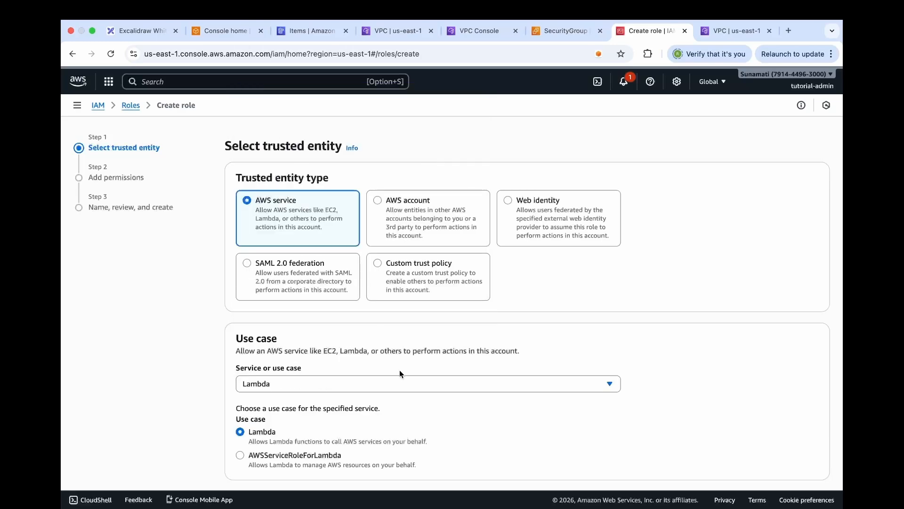
scroll(400, 369, "down", 2)
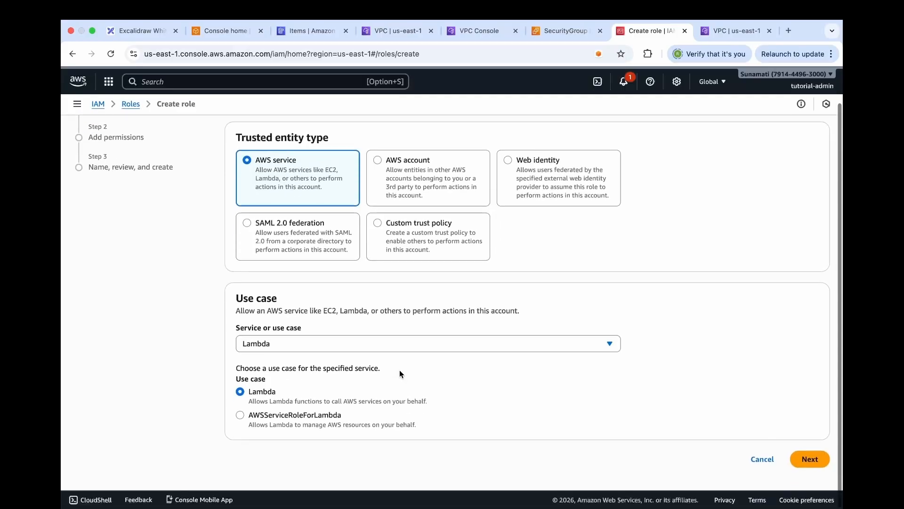
left_click(804, 466)
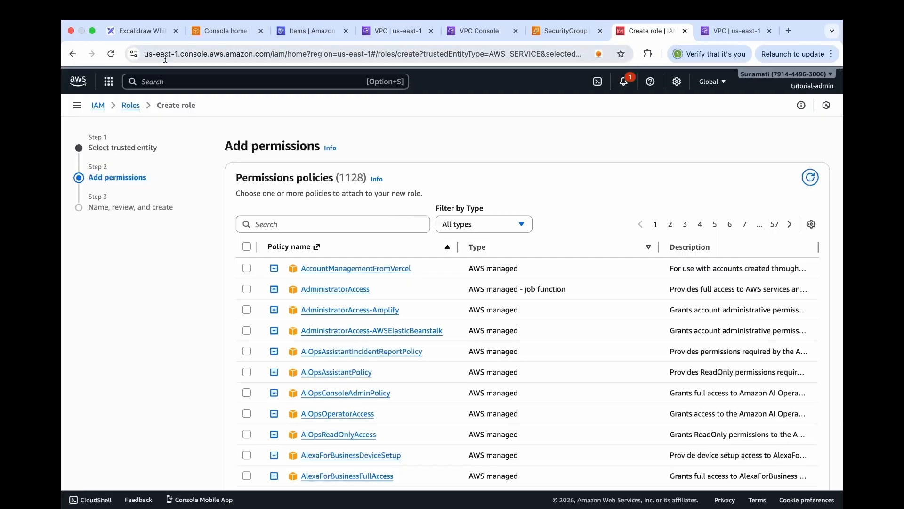
Check the required role policies in the Excalidraw diagram, and select AmazonDynamoDBFullAccess for the new role.
left_click(150, 41)
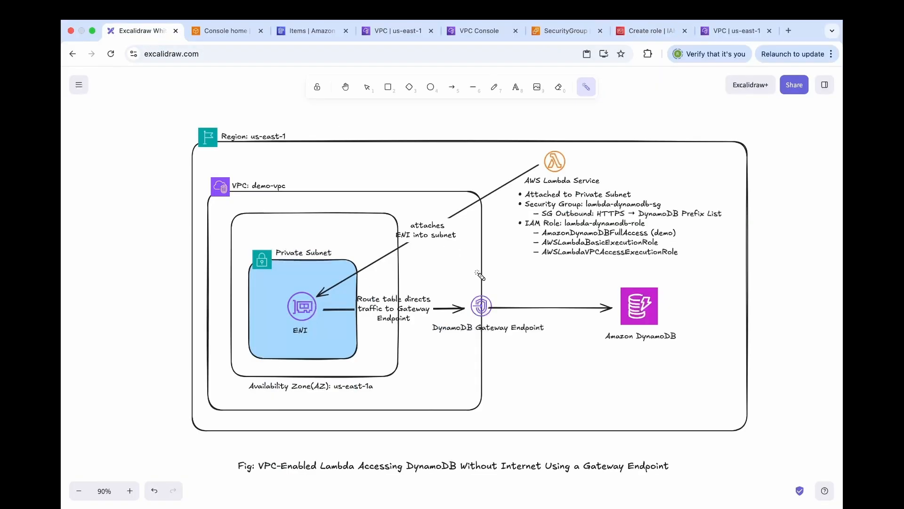
left_click_drag(564, 243, 636, 260)
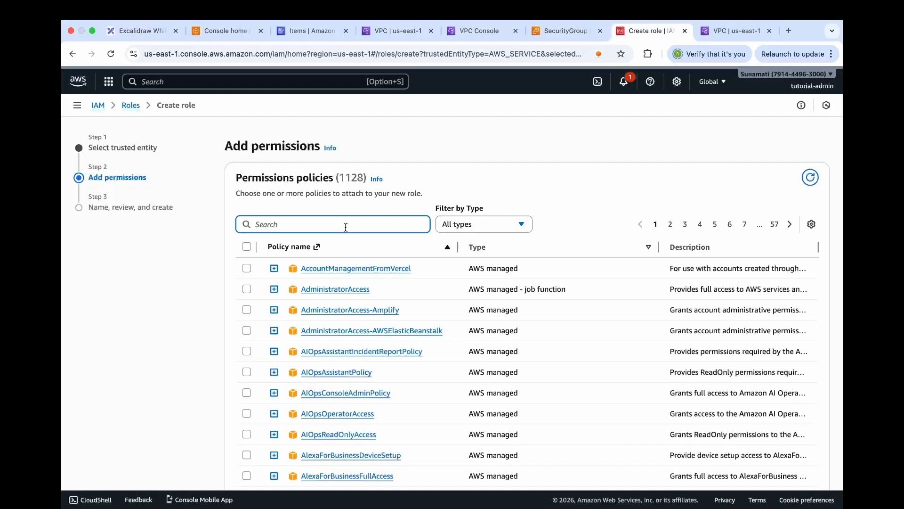
type("dy")
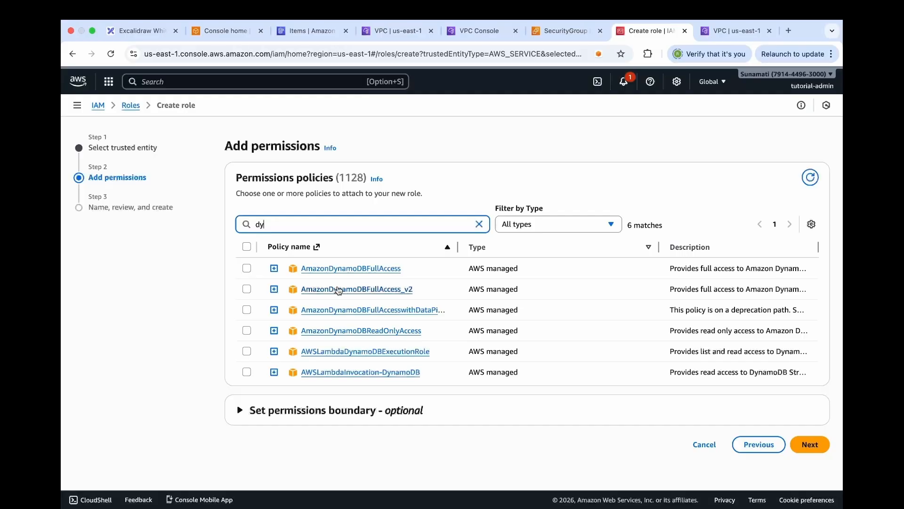
left_click(247, 268)
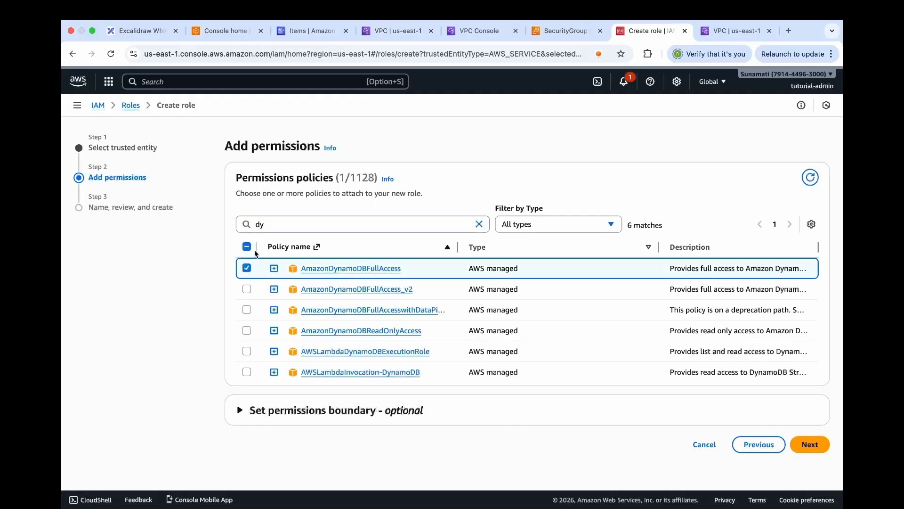
Find the AWS managed AWSLambdaBasicExecutionRole policy and select it for the new role.
double_click(281, 221)
key("BackSpace")
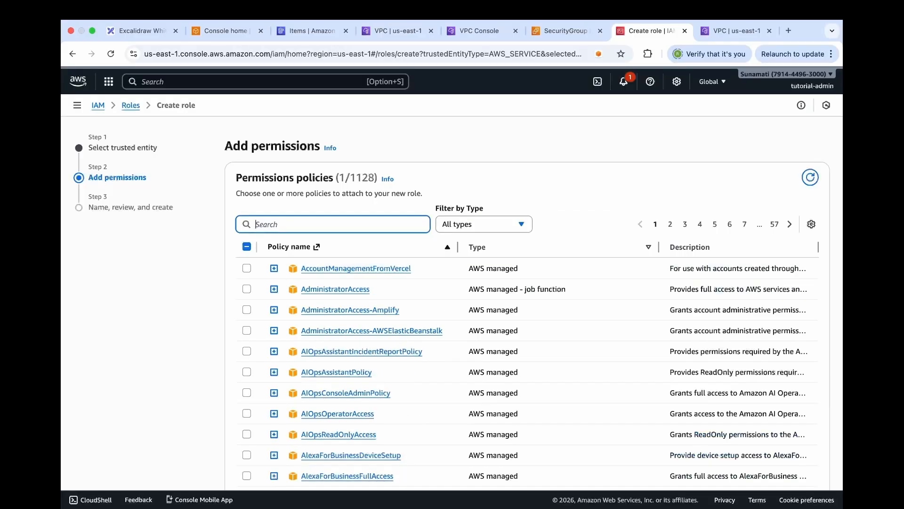
type("awslambdabasi")
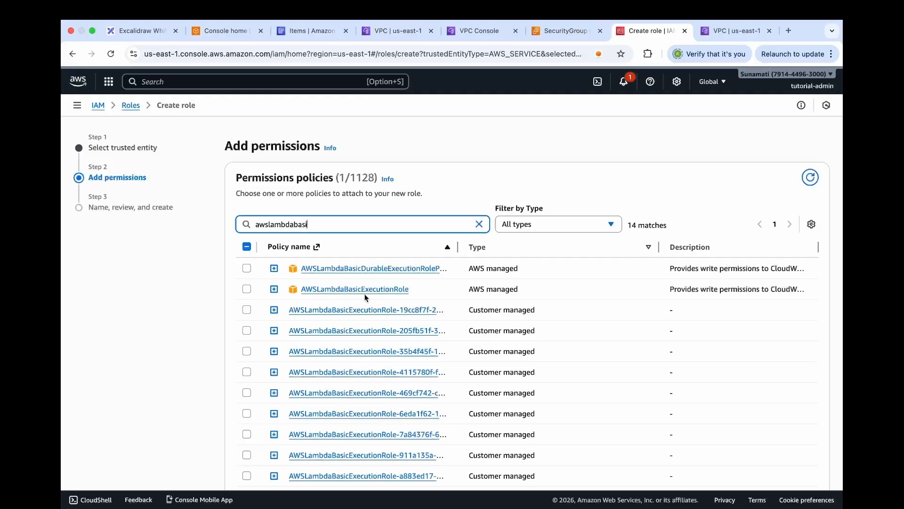
left_click(247, 291)
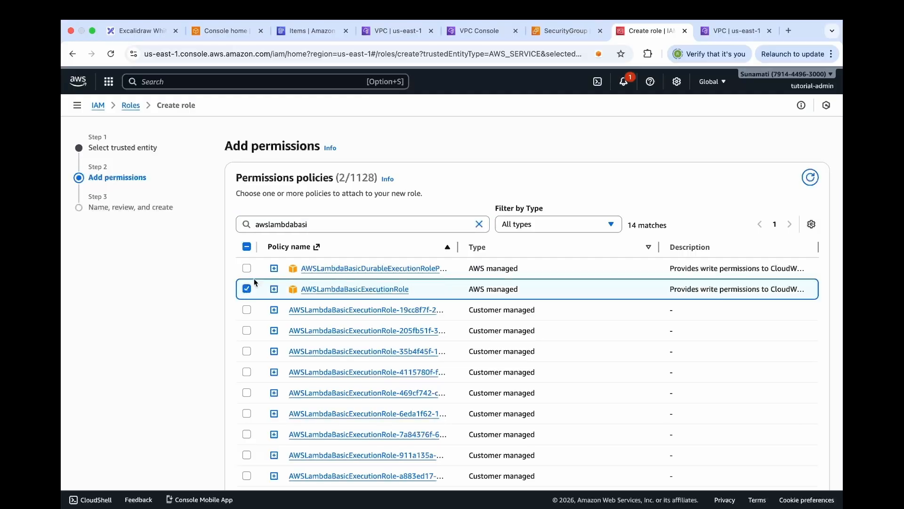
Select the AWS managed AWSLambdaVPCAccessExecutionRole policy as well and continue to the role's naming and review.
double_click(336, 224)
type("lambdavpc")
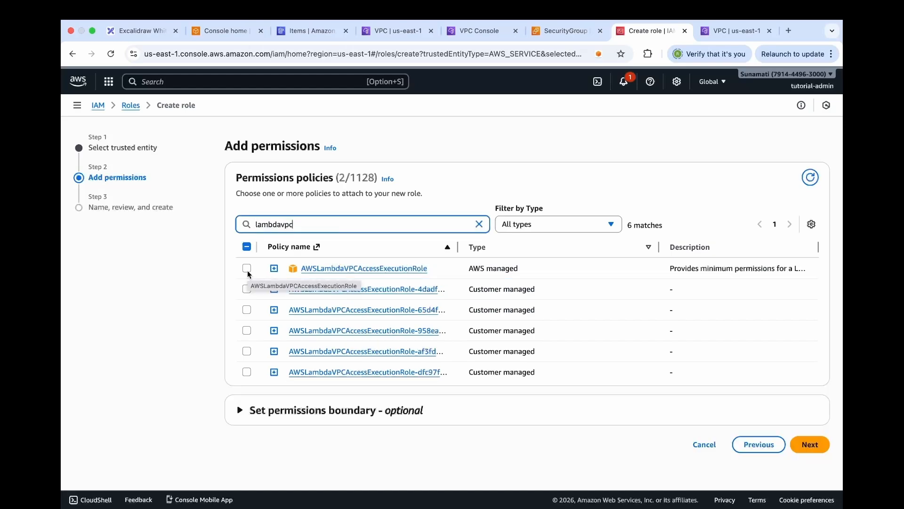
left_click(247, 268)
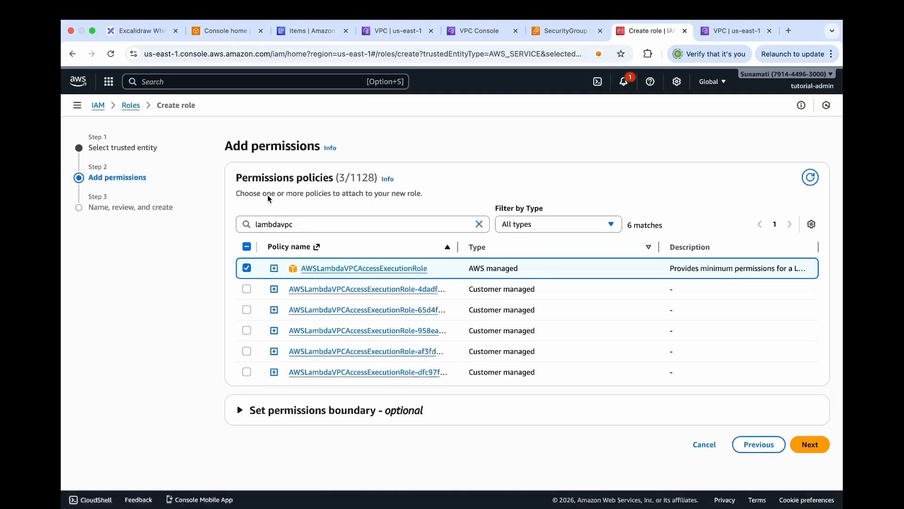
left_click_drag(235, 179, 374, 176)
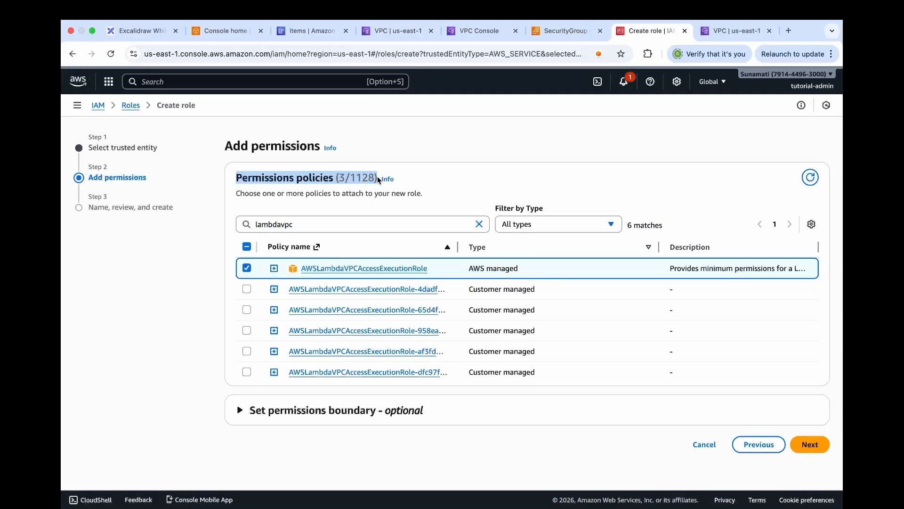
double_click(341, 178)
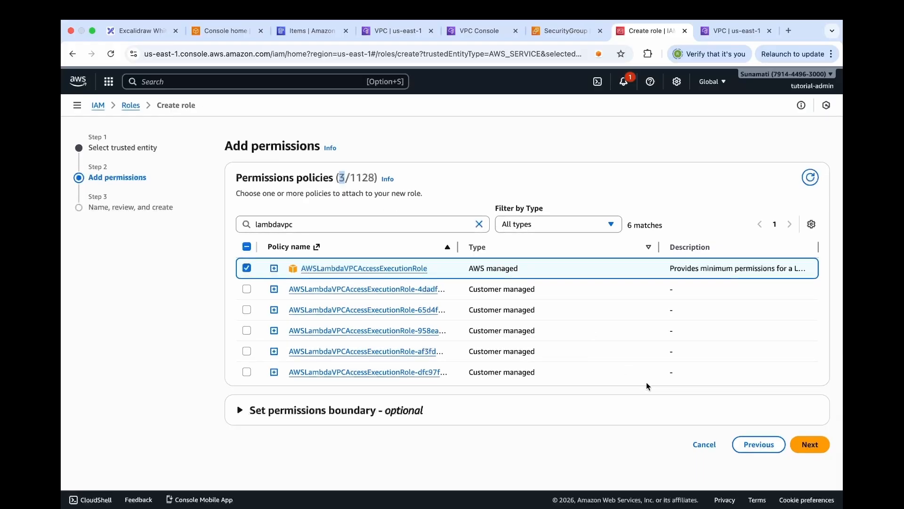
left_click(810, 444)
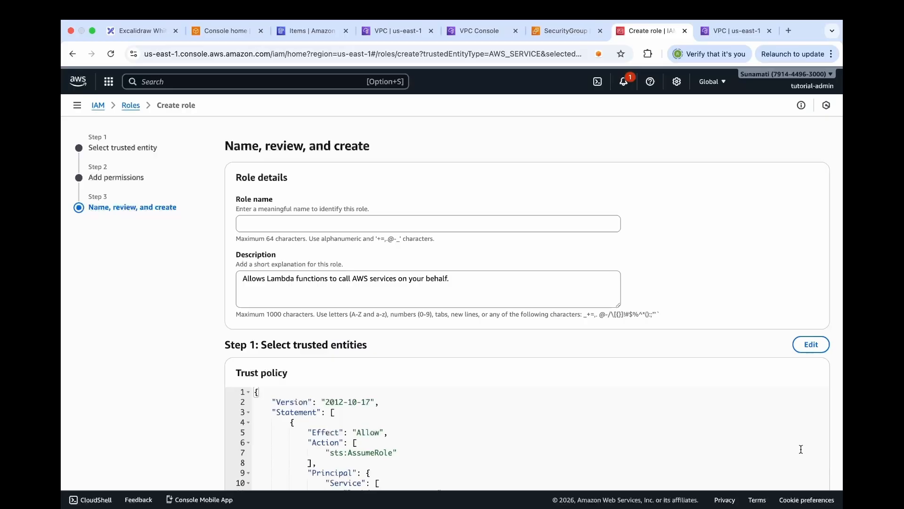
Review the attached policies, name the role lambda-dynamodb-role and create it.
scroll(290, 287, "down", 10)
left_click_drag(231, 259, 405, 311)
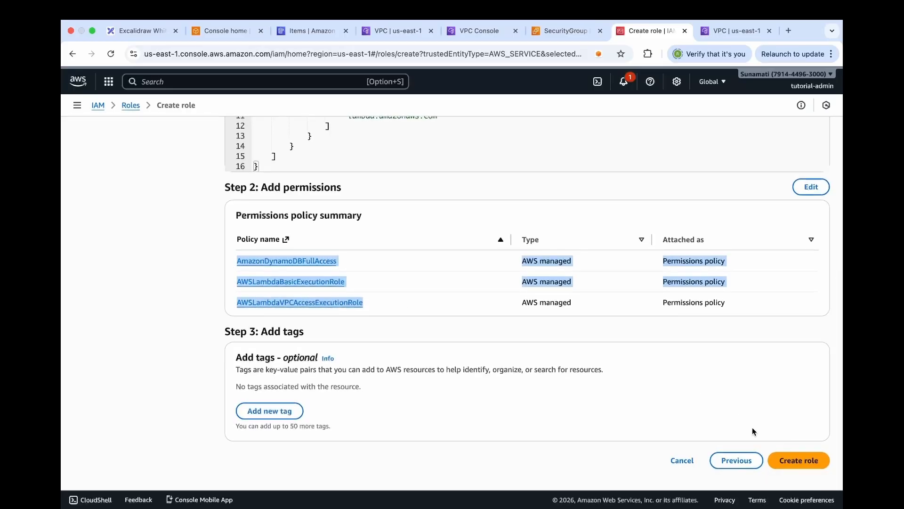
left_click(788, 466)
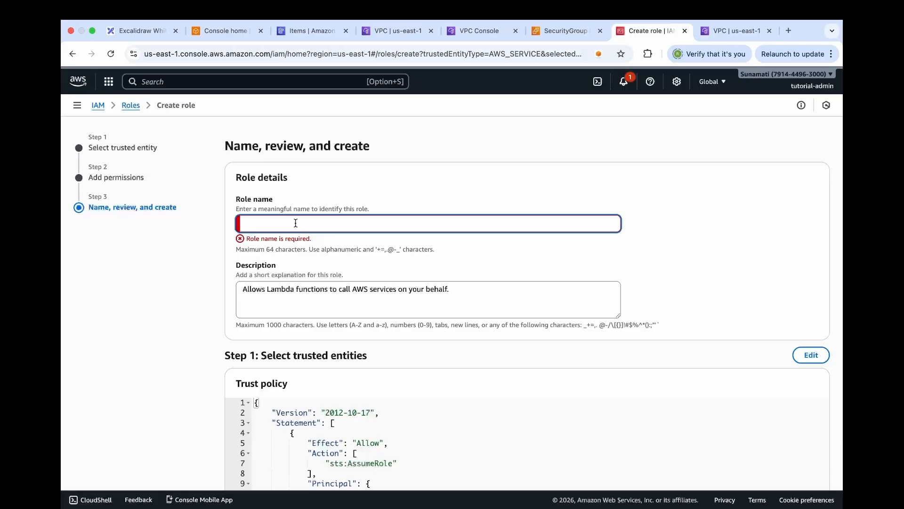
type("lambda-dynamodb-role")
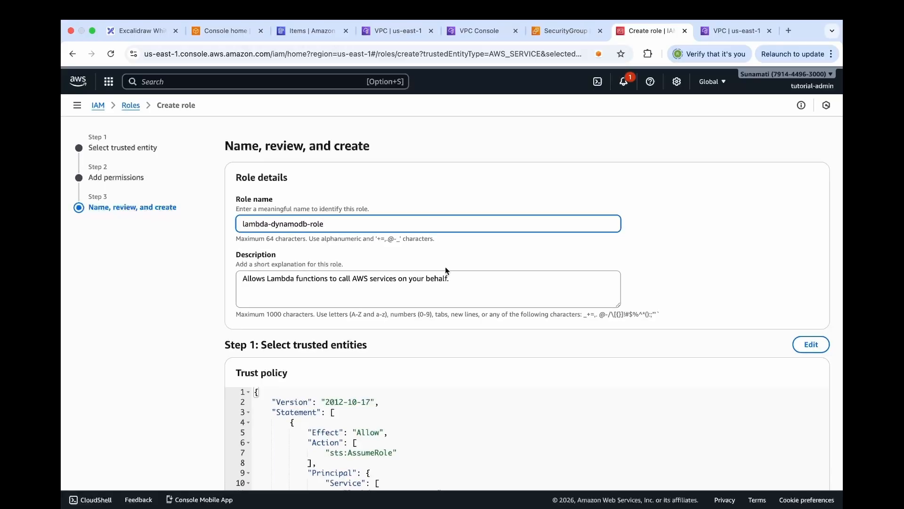
scroll(446, 267, "down", 8)
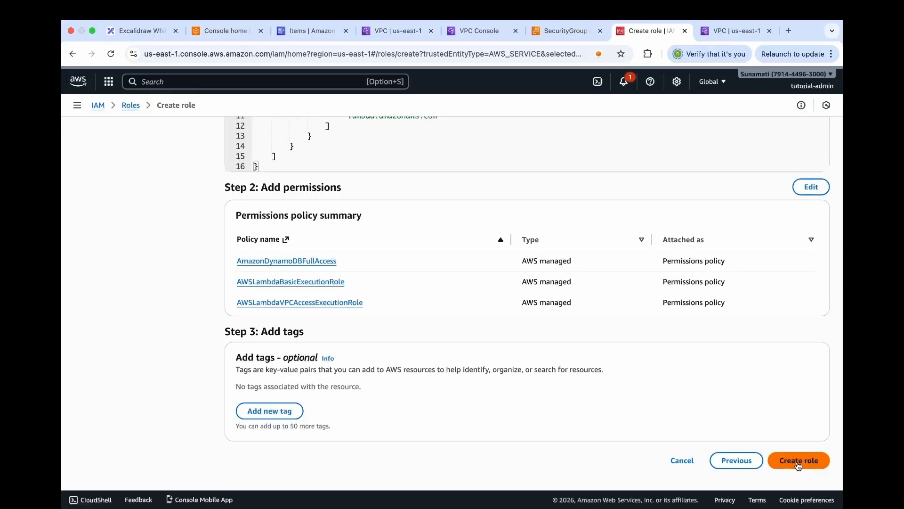
left_click(799, 464)
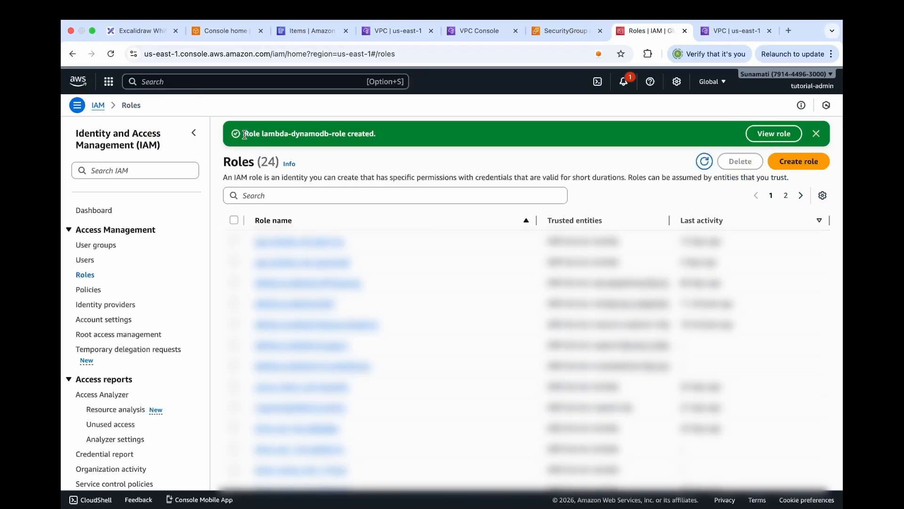
left_click_drag(245, 135, 353, 145)
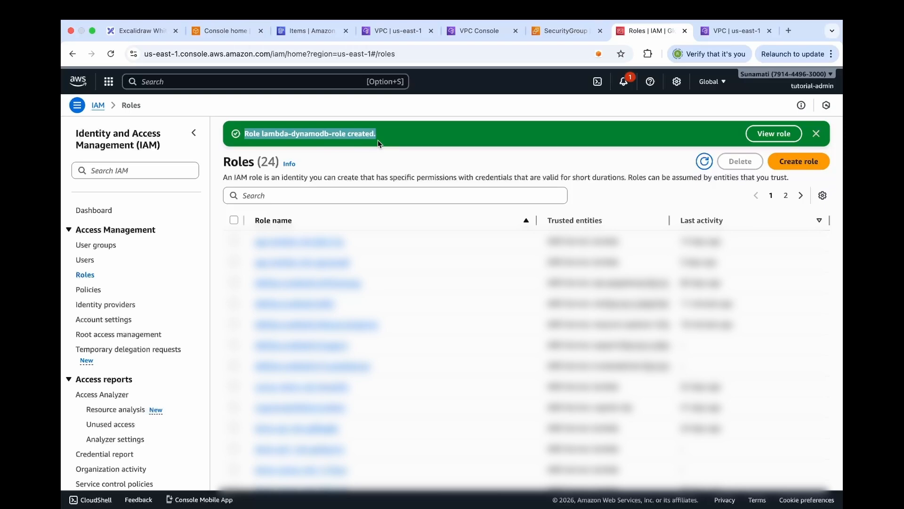
left_click(457, 161)
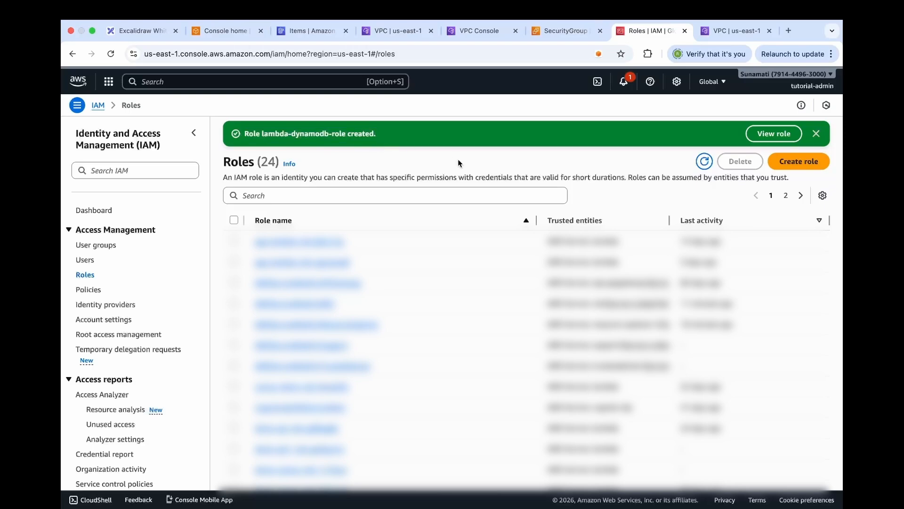
Open the Lambda service and start creating a function from scratch named private-dynamodb-demo.
left_click(245, 82)
type("lambda")
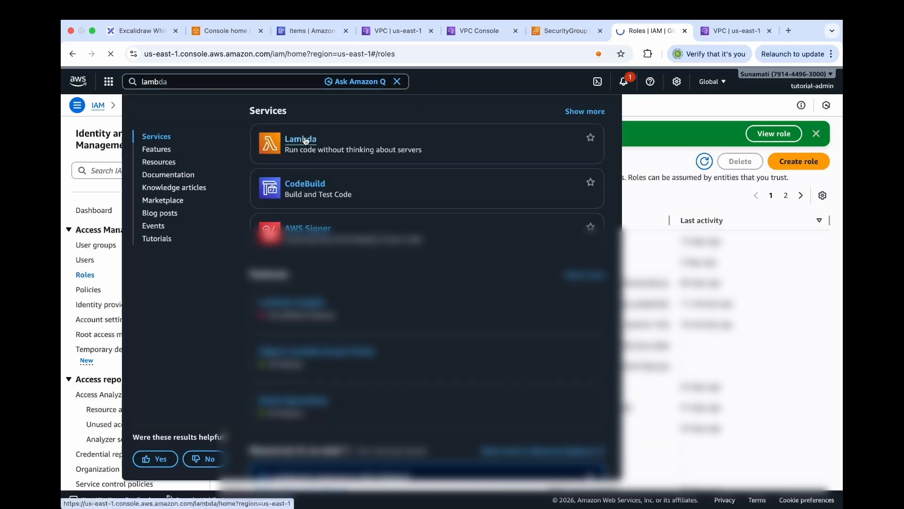
left_click(306, 139)
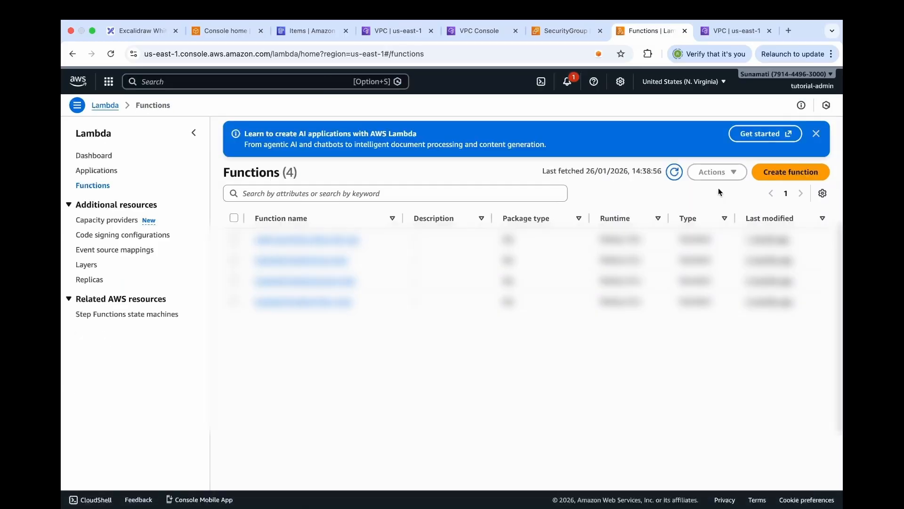
left_click(778, 174)
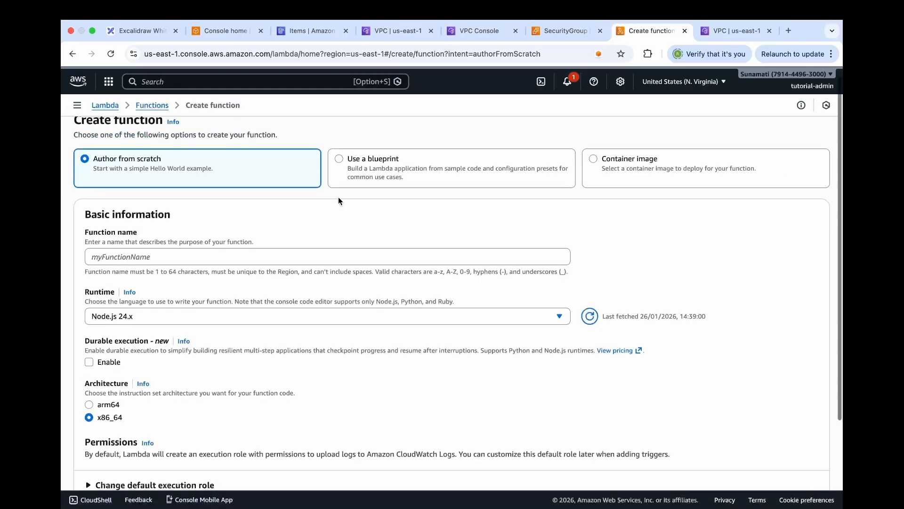
type("private-dynamodb-demo")
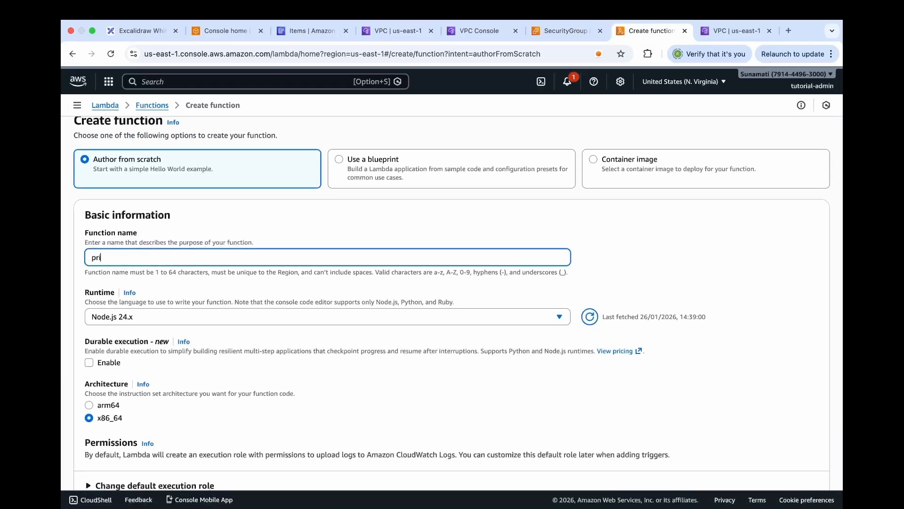
Change the function's default execution role to the existing role lambda-dynamodb-role.
scroll(289, 269, "down", 1)
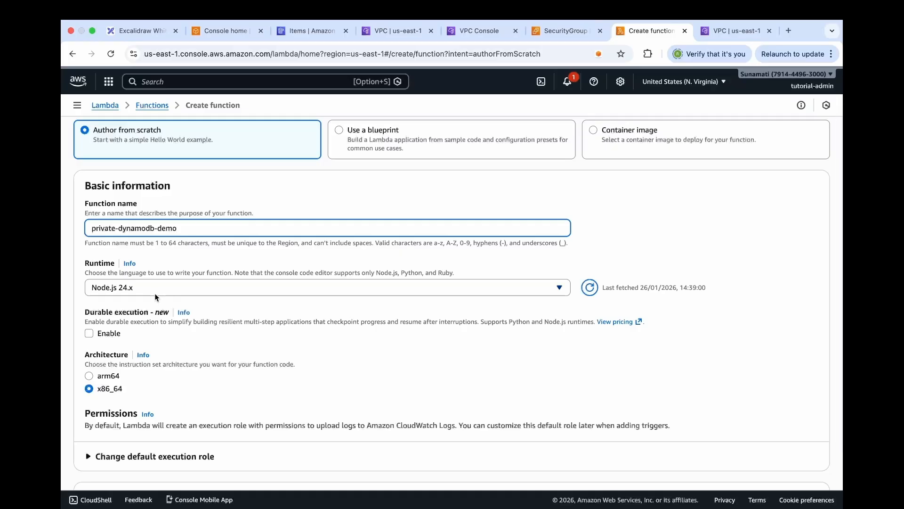
scroll(154, 293, "down", 3)
left_click(89, 375)
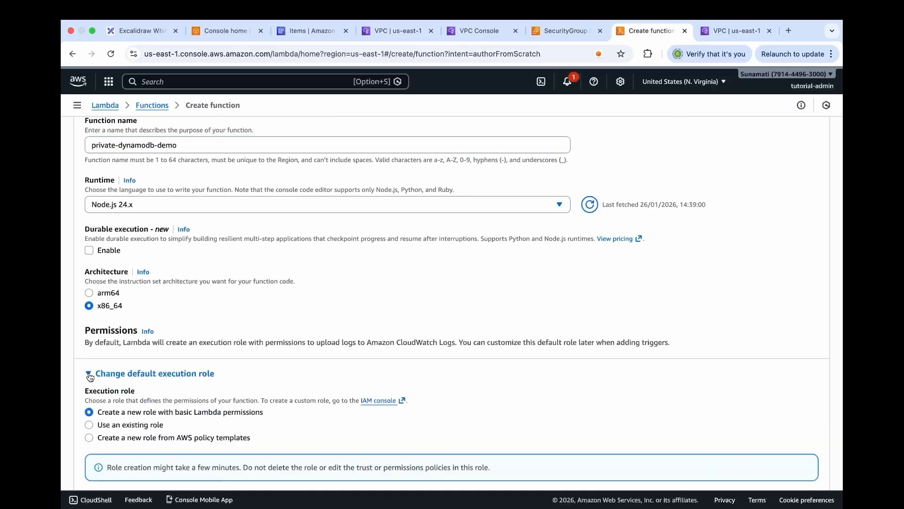
scroll(90, 375, "down", 1)
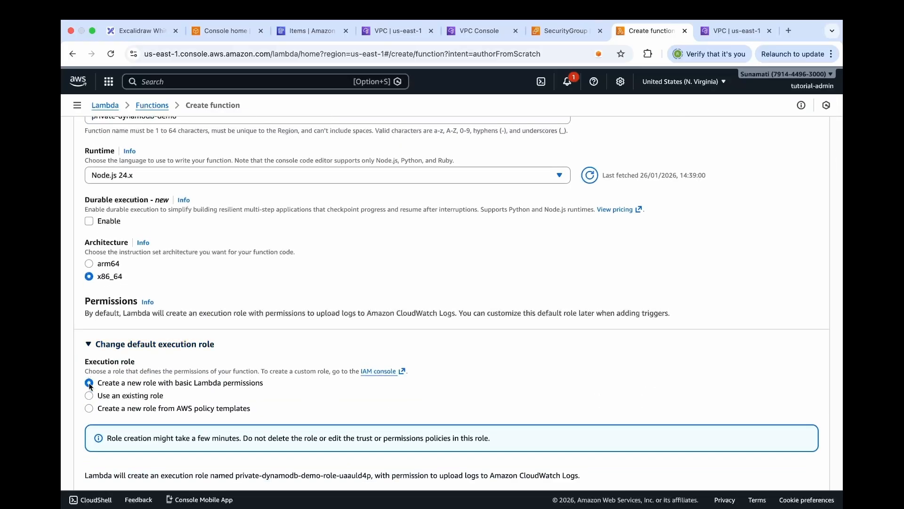
left_click(89, 395)
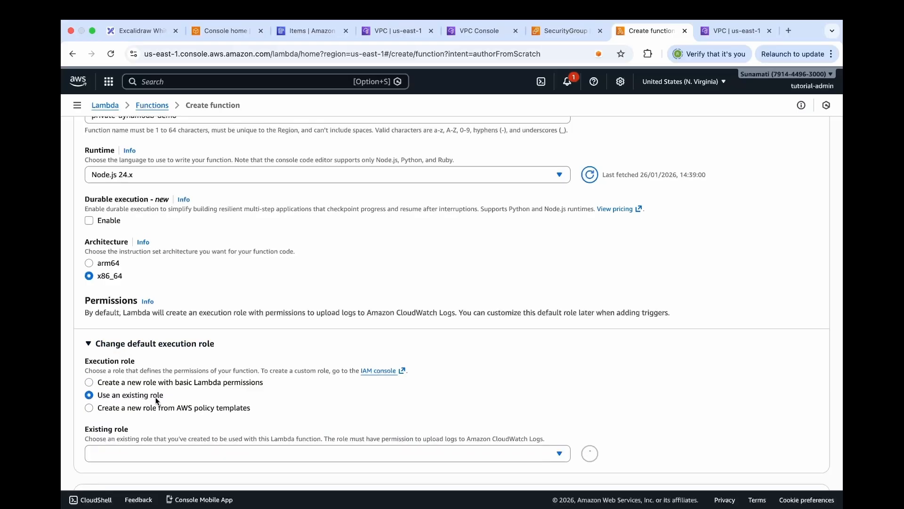
scroll(158, 398, "down", 2)
left_click(202, 396)
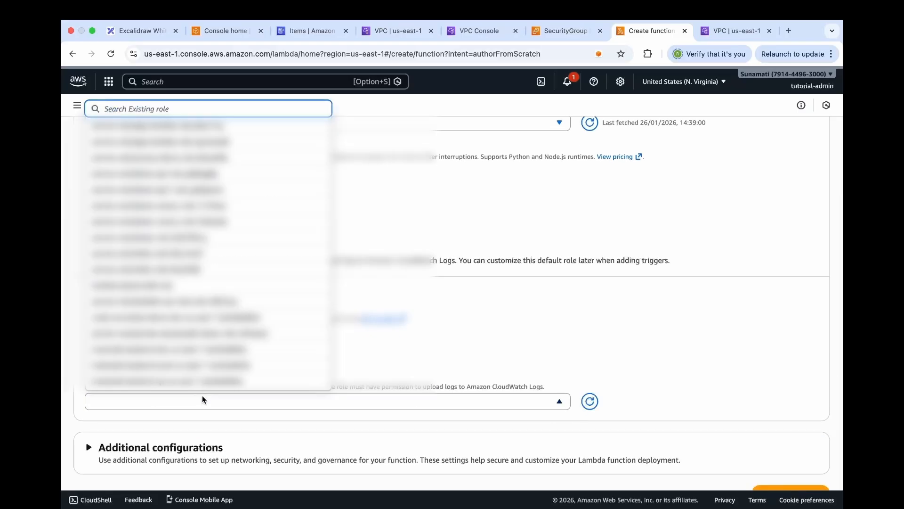
type("lam")
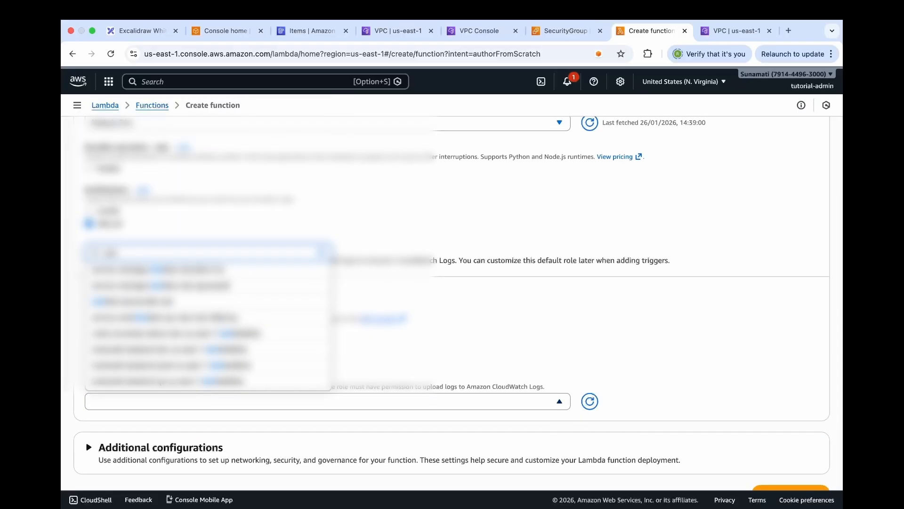
type("bda-d")
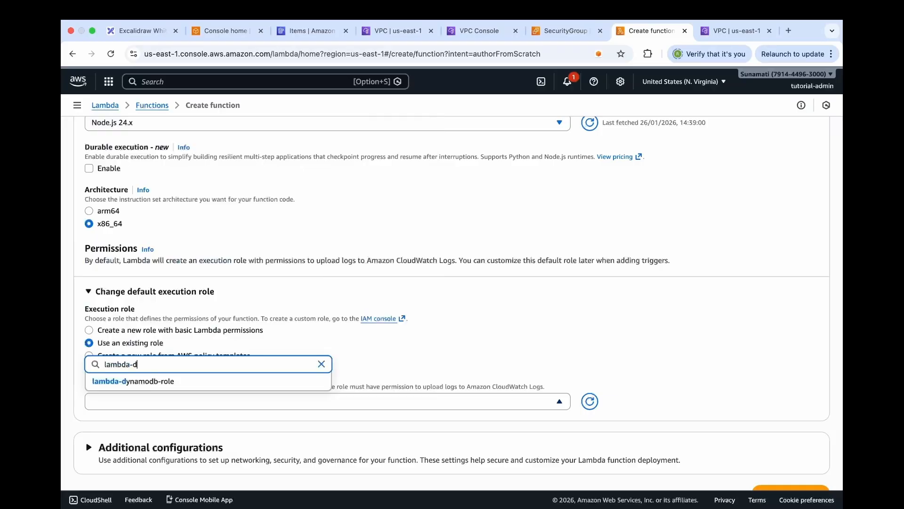
left_click(125, 385)
Enable a VPC connection in the function's additional configurations and choose demo-vpc (10.0.0.0/16).
scroll(256, 380, "down", 2)
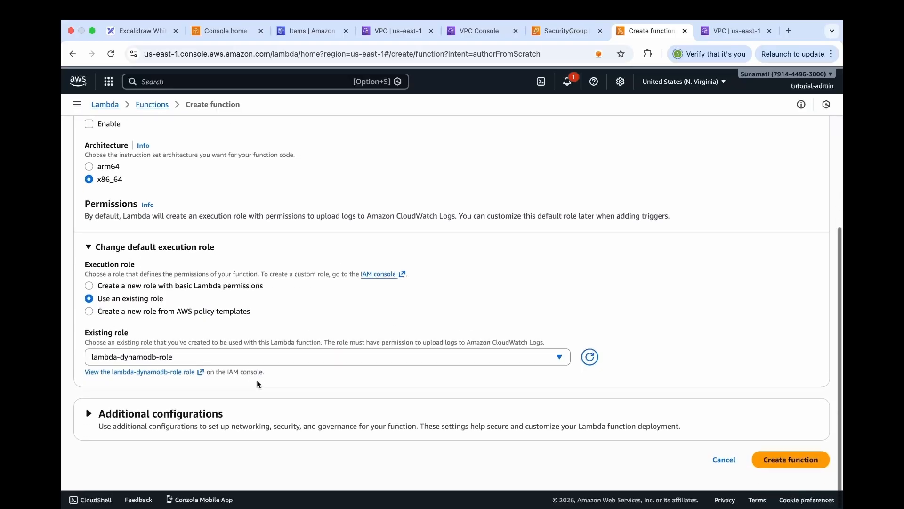
left_click(84, 416)
scroll(88, 413, "down", 4)
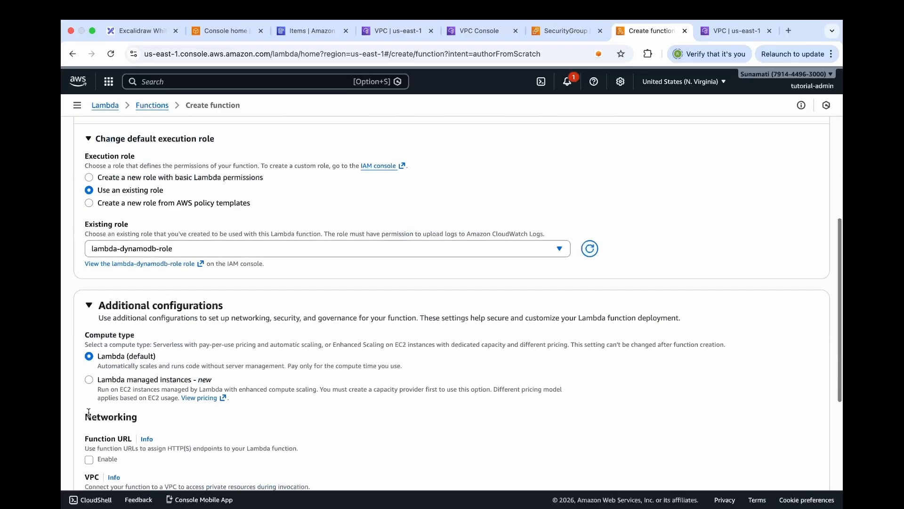
scroll(89, 413, "down", 5)
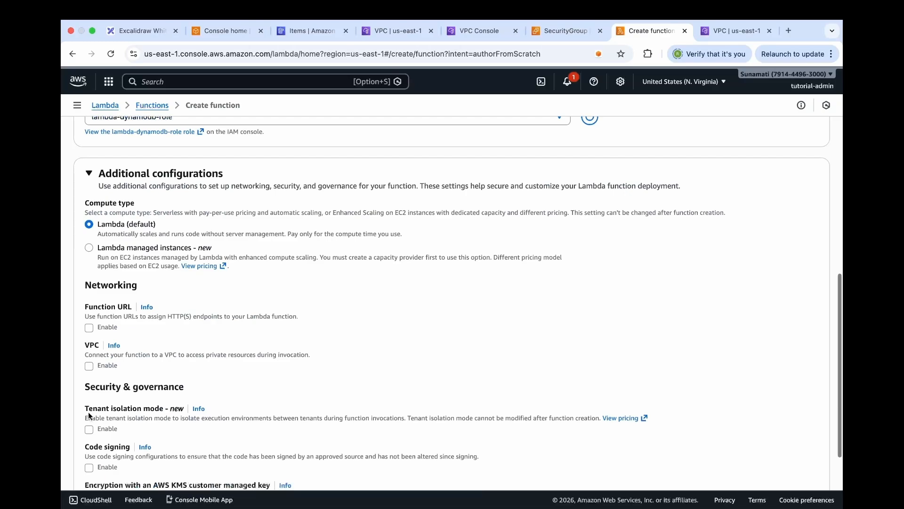
left_click(89, 366)
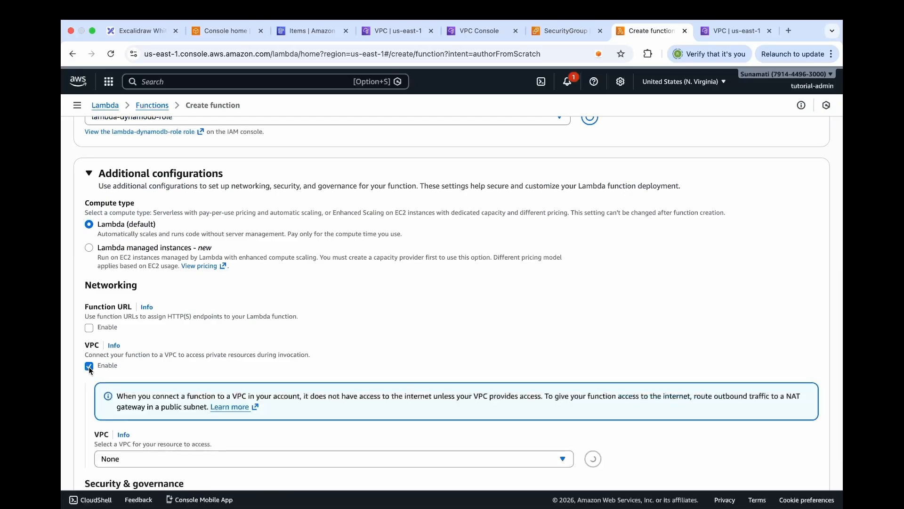
scroll(89, 368, "down", 2)
left_click(129, 415)
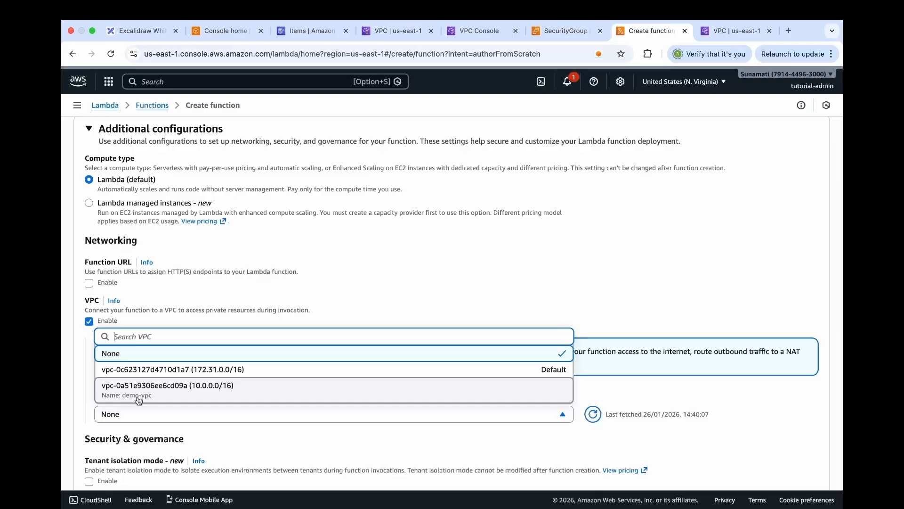
left_click(137, 396)
Choose the private subnet demo-subnet-private1-us-east-1a for the function's VPC configuration.
scroll(137, 395, "down", 3)
left_click(127, 411)
scroll(127, 413, "down", 1)
left_click(106, 417)
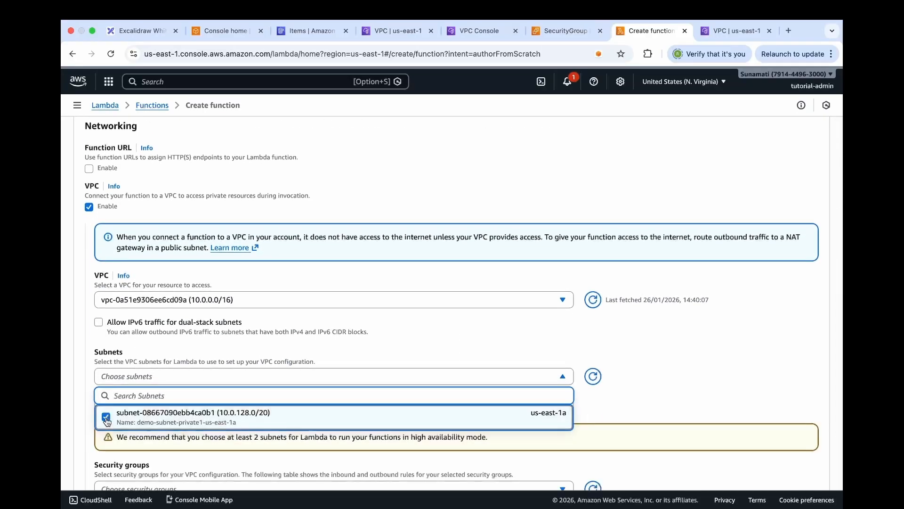
Assign the lambda-dynamodb-demo security group to the function and create the function.
scroll(137, 390, "down", 5)
left_click(189, 346)
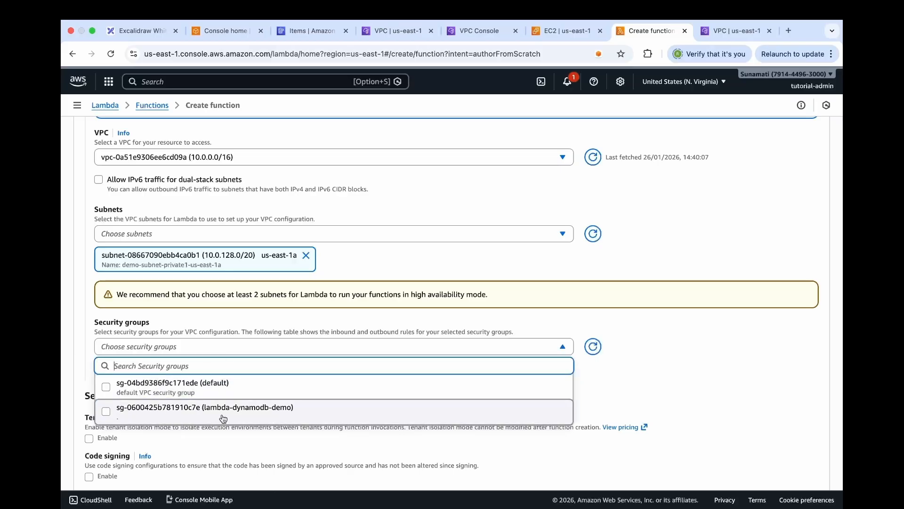
left_click(265, 417)
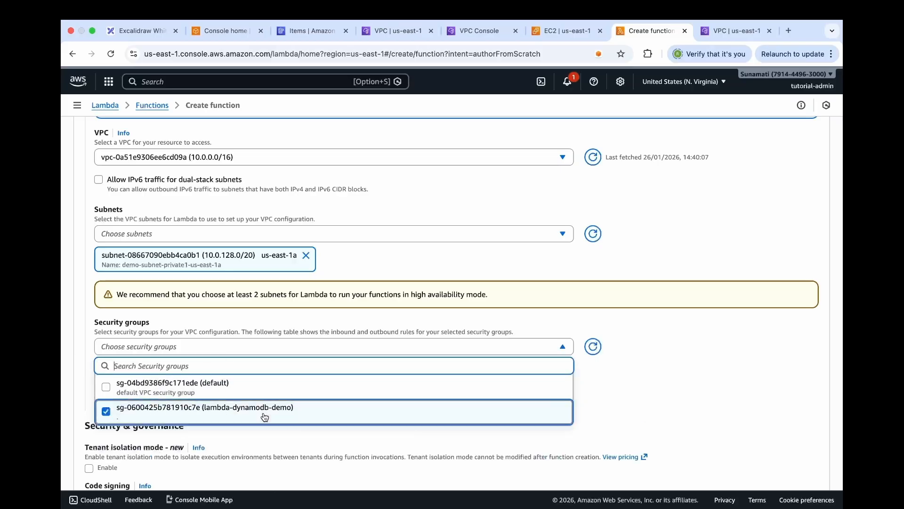
scroll(265, 417, "down", 4)
left_click(791, 464)
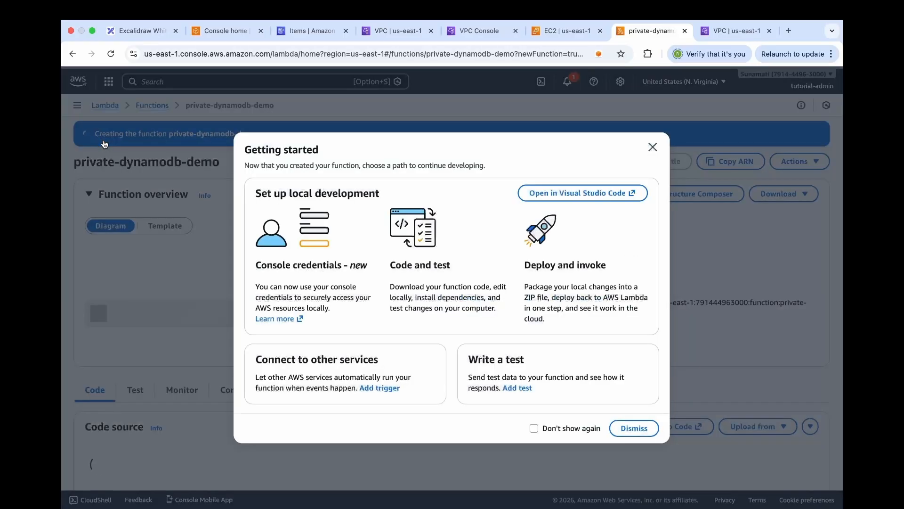
Dismiss the Getting started dialog and upload lambda-demo.zip from Downloads as the function's code package.
left_click(631, 429)
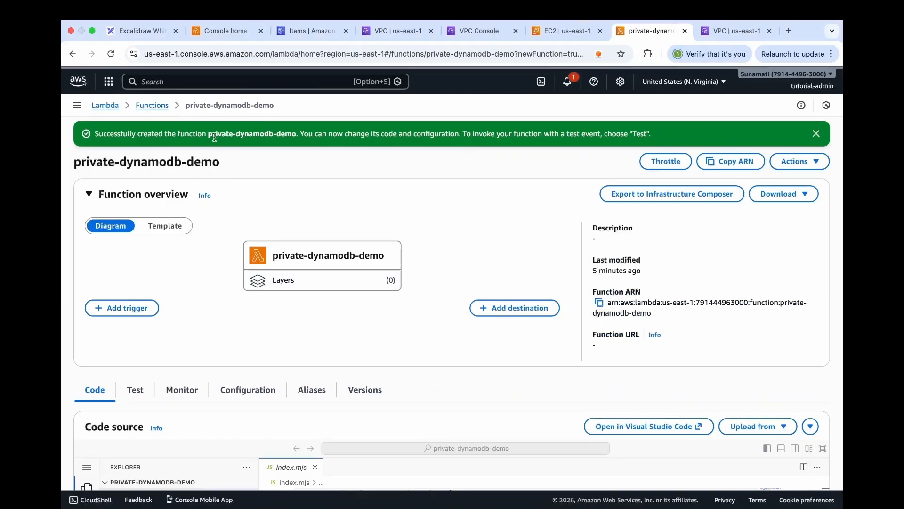
left_click_drag(209, 135, 300, 135)
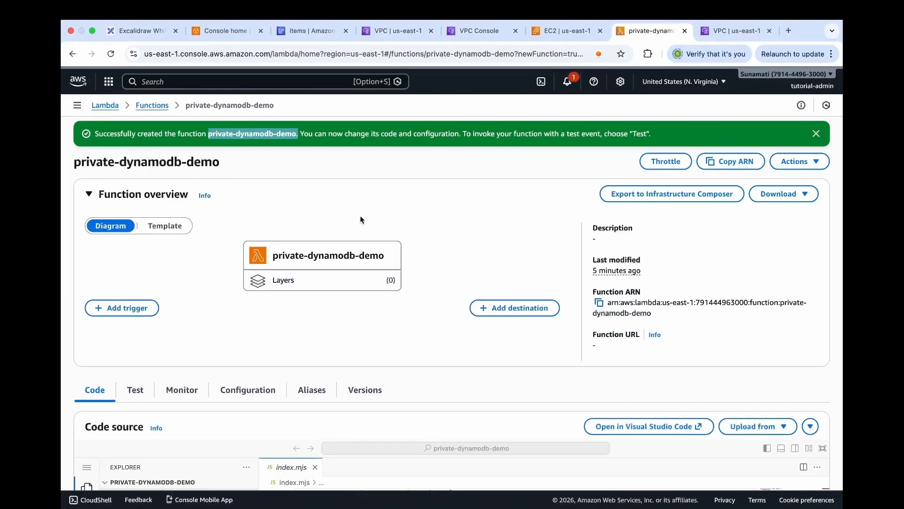
scroll(361, 217, "down", 3)
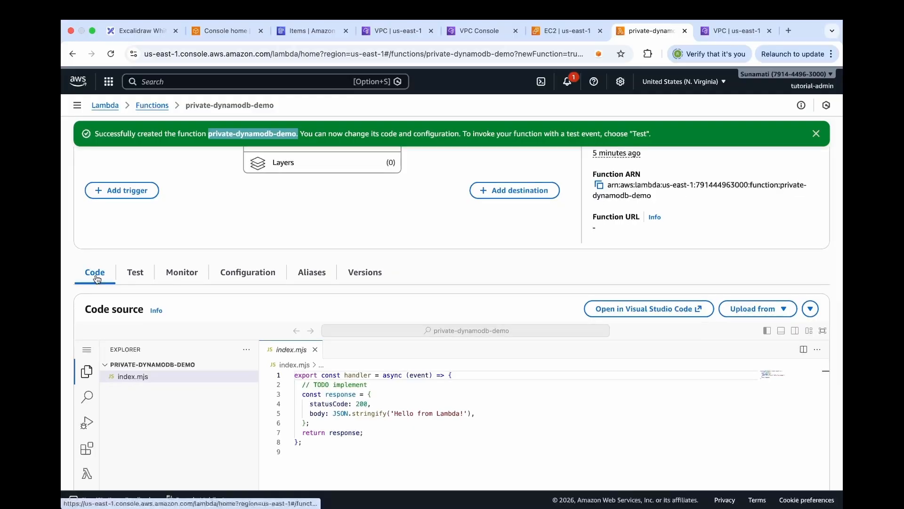
left_click(757, 316)
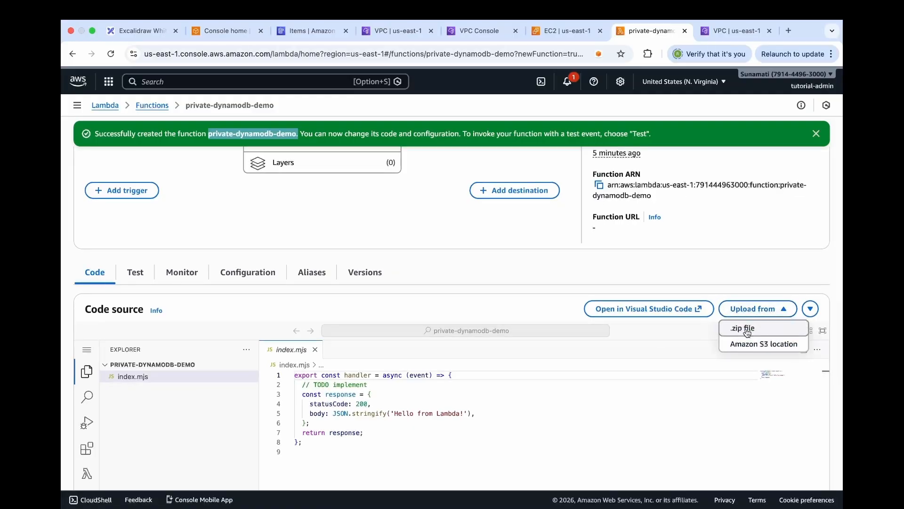
left_click(747, 332)
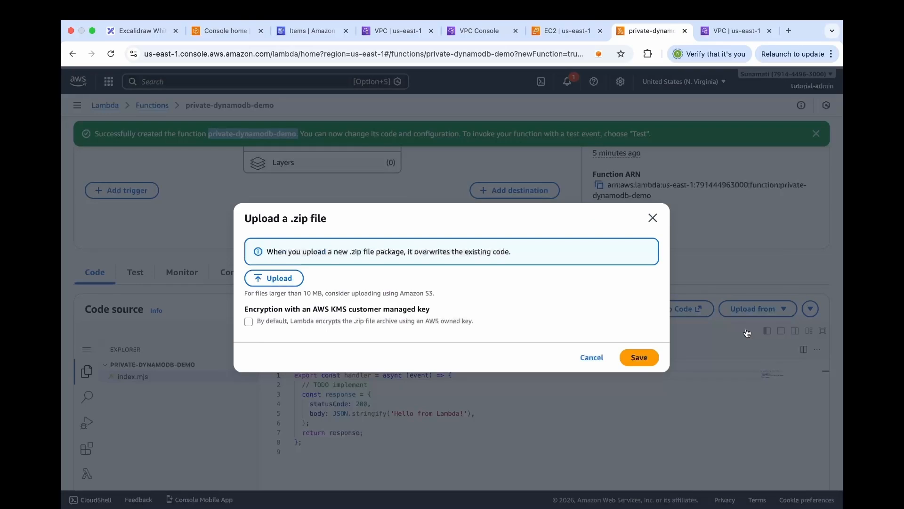
left_click(291, 280)
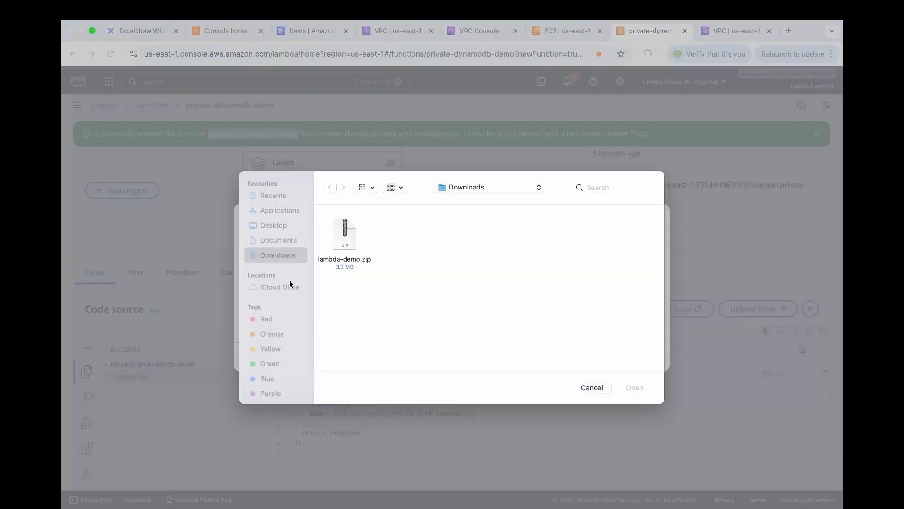
left_click(354, 261)
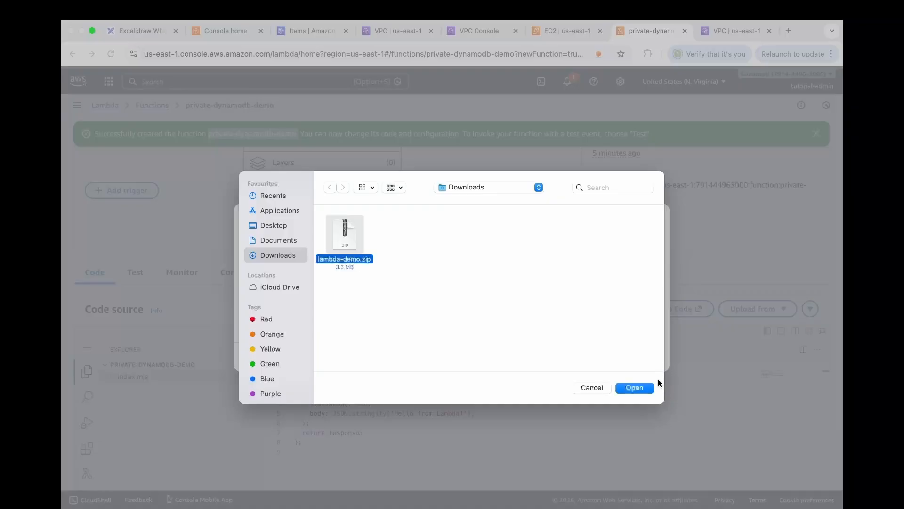
left_click(630, 386)
left_click(639, 374)
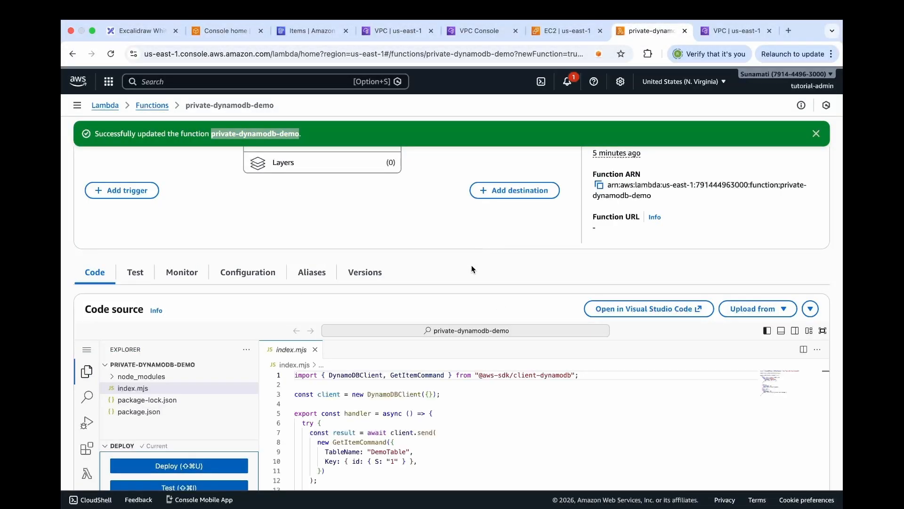
Examine the uploaded index.mjs: the DynamoDB client, the table name and key in the GetItemCommand, and the success and error return blocks.
scroll(360, 295, "down", 3)
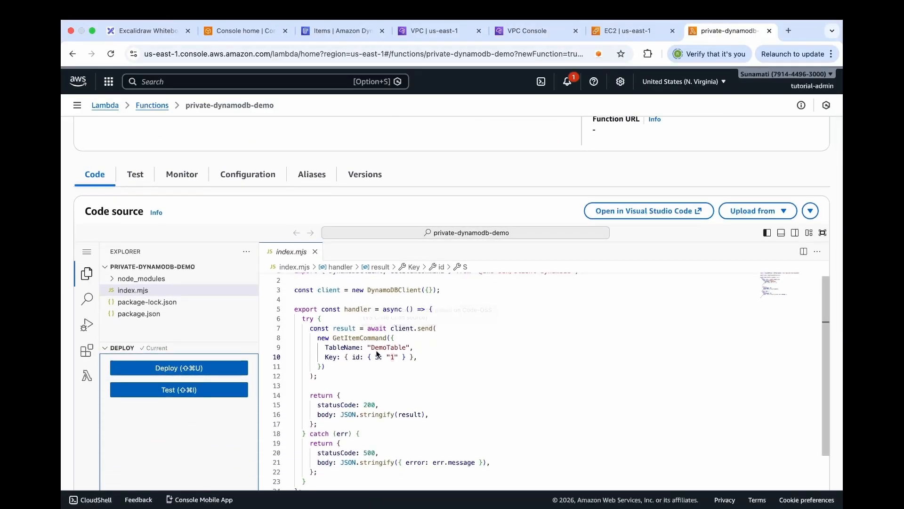
left_click(400, 392)
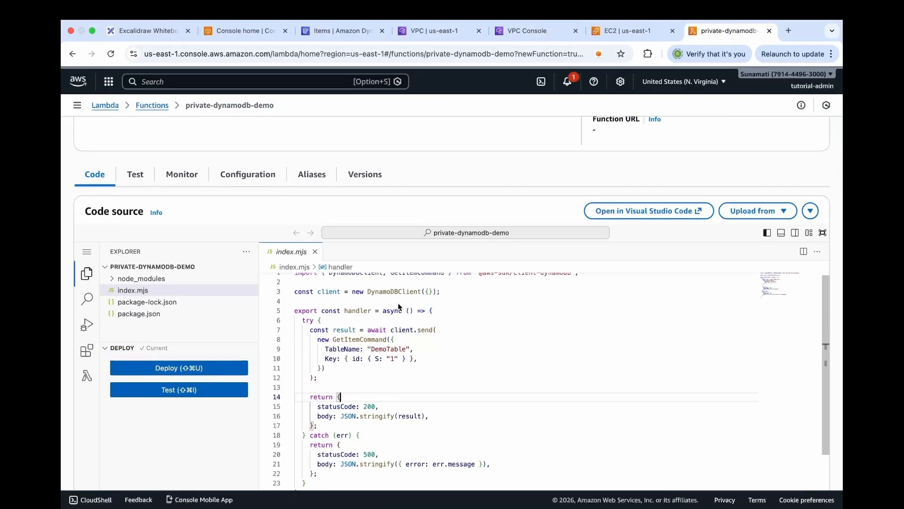
scroll(398, 307, "up", 2)
left_click(391, 310)
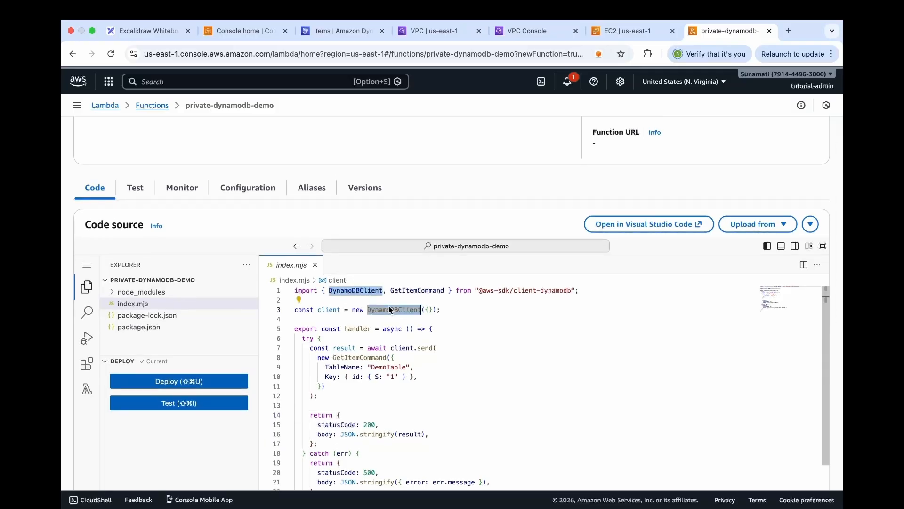
left_click(387, 368)
left_click(392, 377)
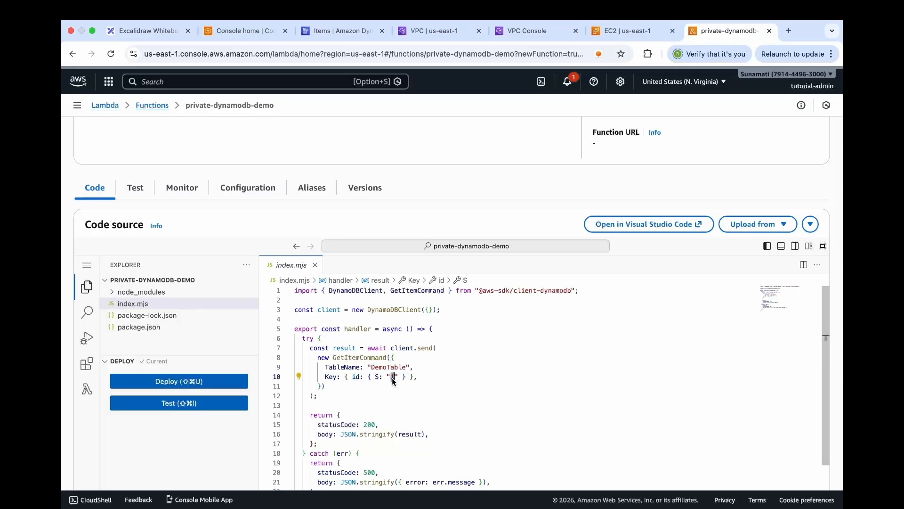
scroll(393, 381, "down", 1)
left_click_drag(307, 396, 331, 424)
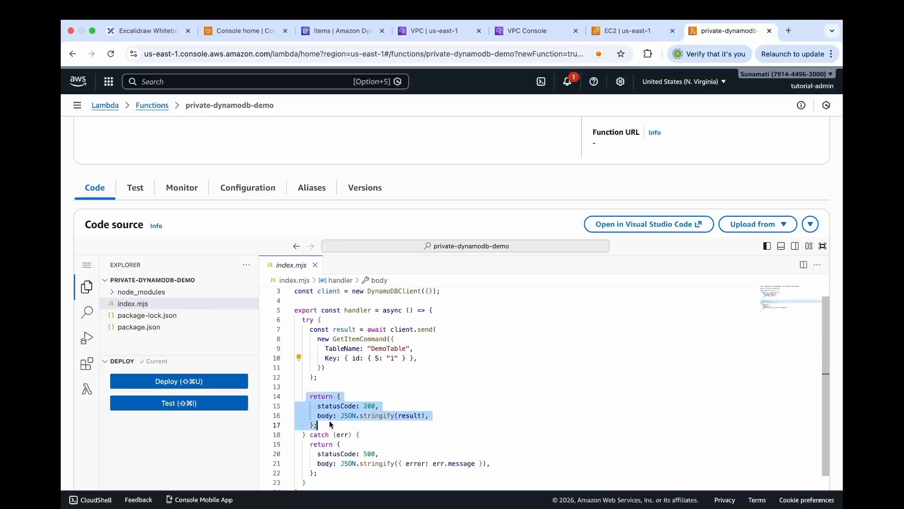
scroll(328, 423, "down", 1)
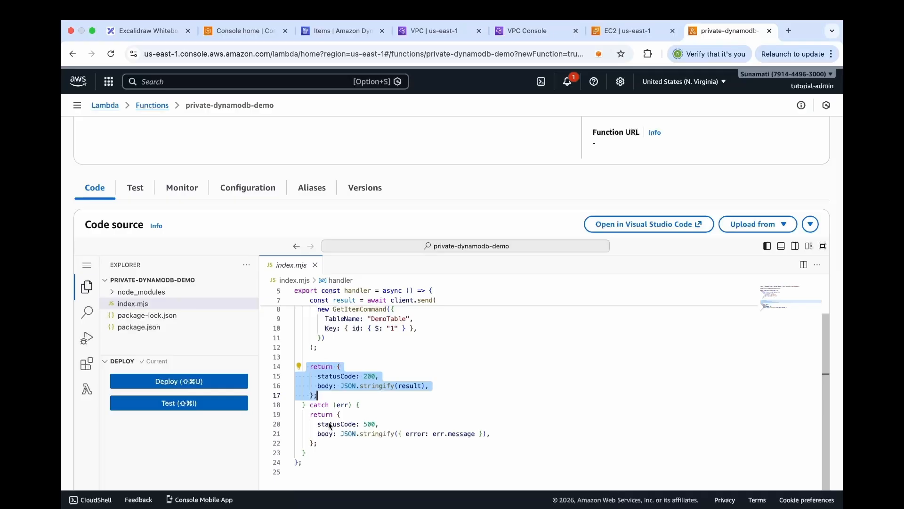
left_click_drag(309, 419, 373, 435)
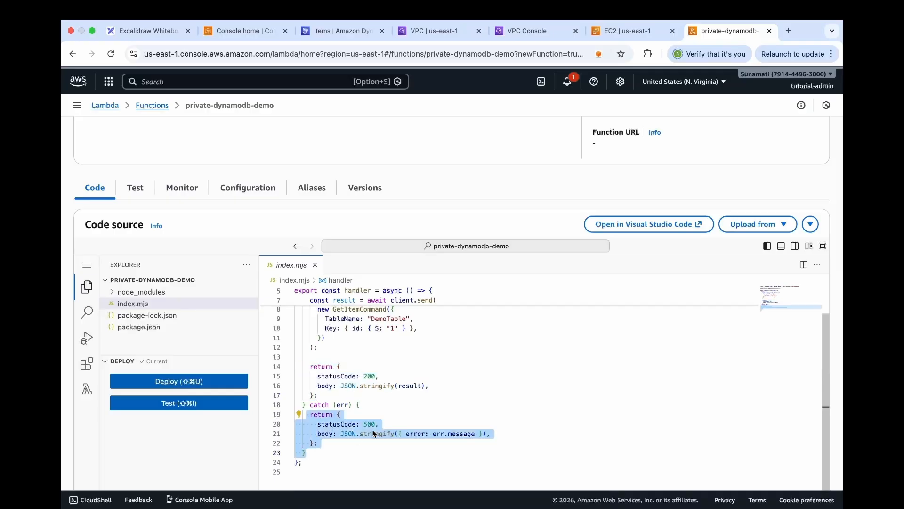
double_click(369, 425)
left_click_drag(319, 438, 535, 433)
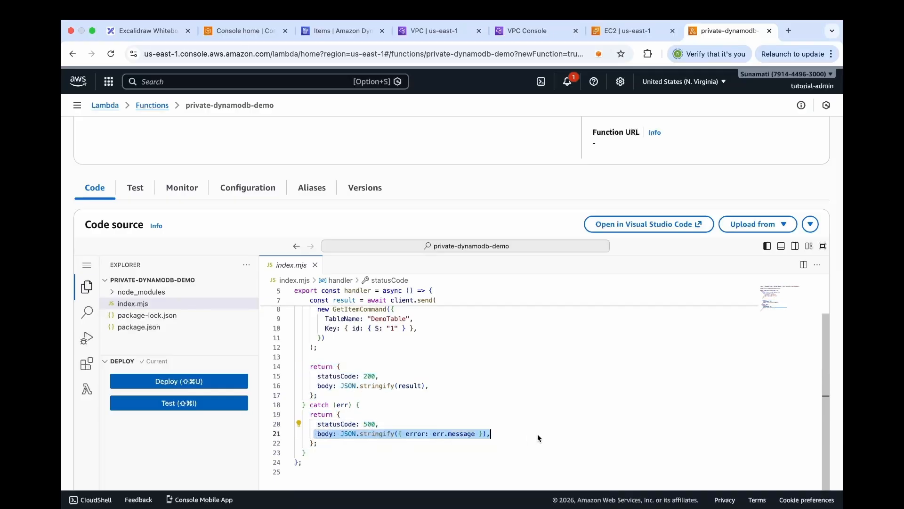
left_click(481, 389)
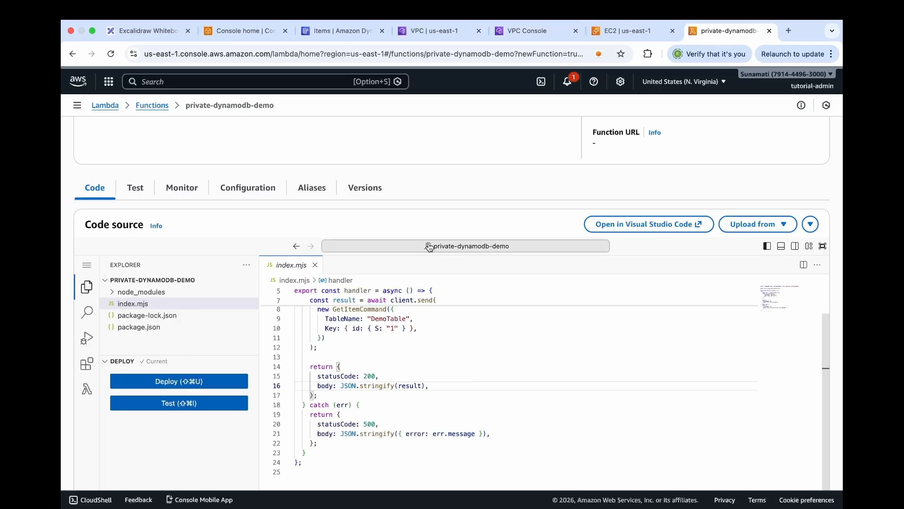
Open DemoTable's existing item for editing in DynamoDB and set its id partition key to 1.
left_click(337, 30)
scroll(449, 351, "down", 1)
scroll(450, 353, "down", 1)
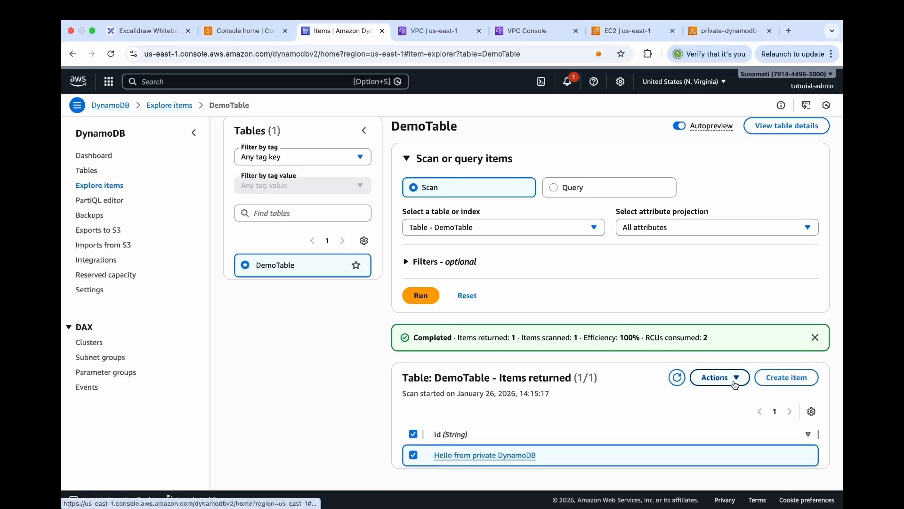
left_click(718, 377)
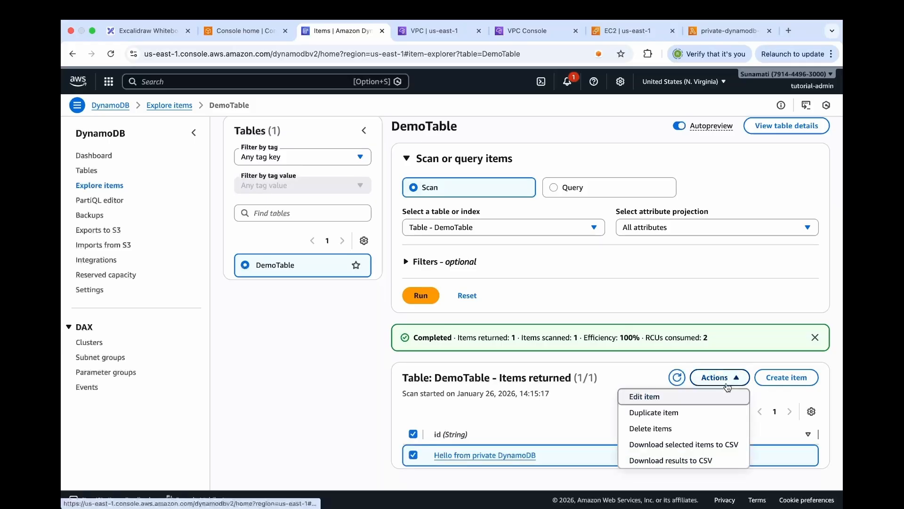
left_click(673, 399)
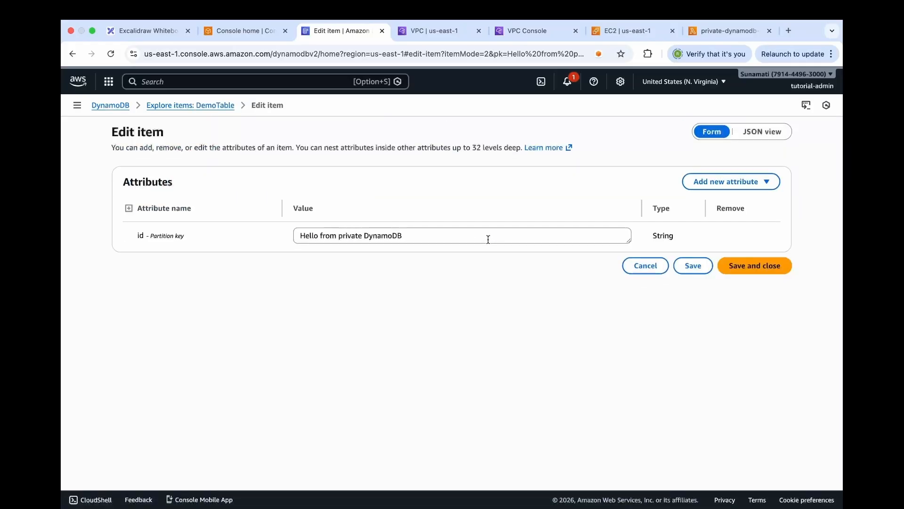
triple_click(488, 239)
key("BackSpace")
type("1")
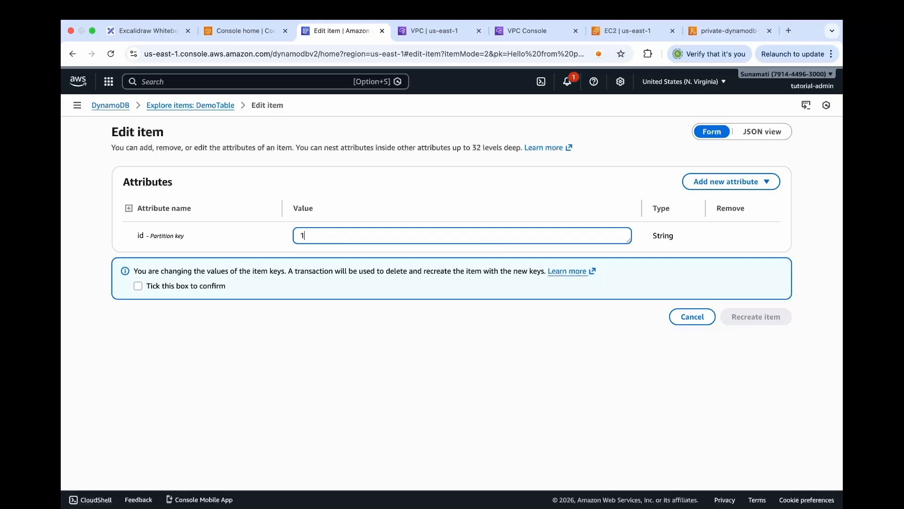
Add a String attribute named message with the value "Hello from private DynamoDB", confirm the key change and recreate the item.
left_click(716, 186)
left_click(705, 201)
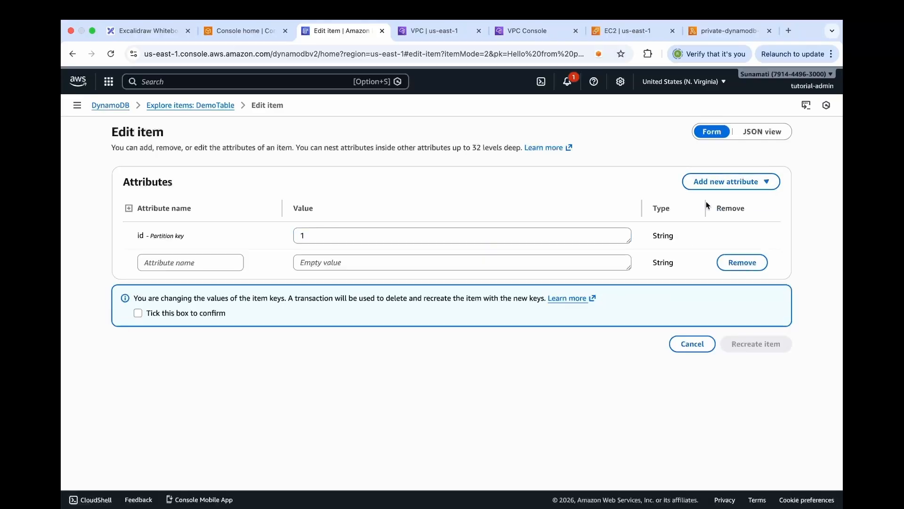
left_click(202, 257)
type("message")
left_click(324, 263)
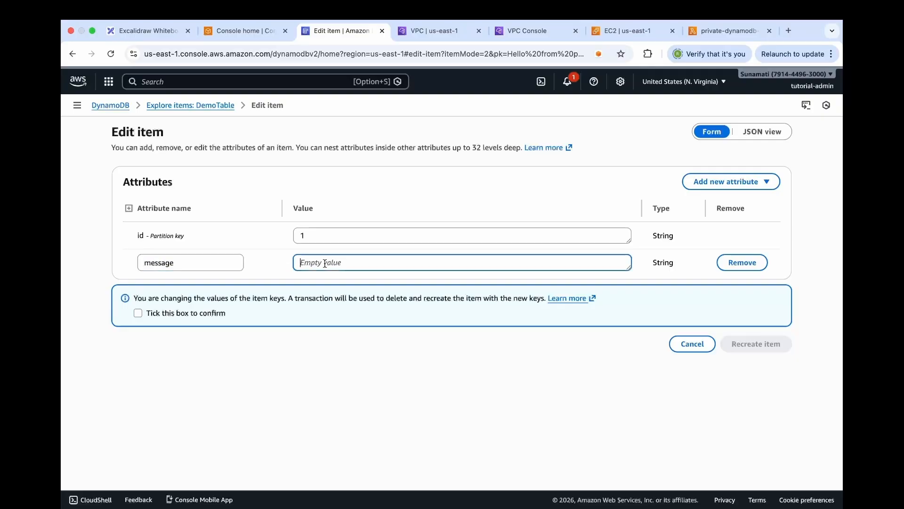
type("Hello from private DynamoDB")
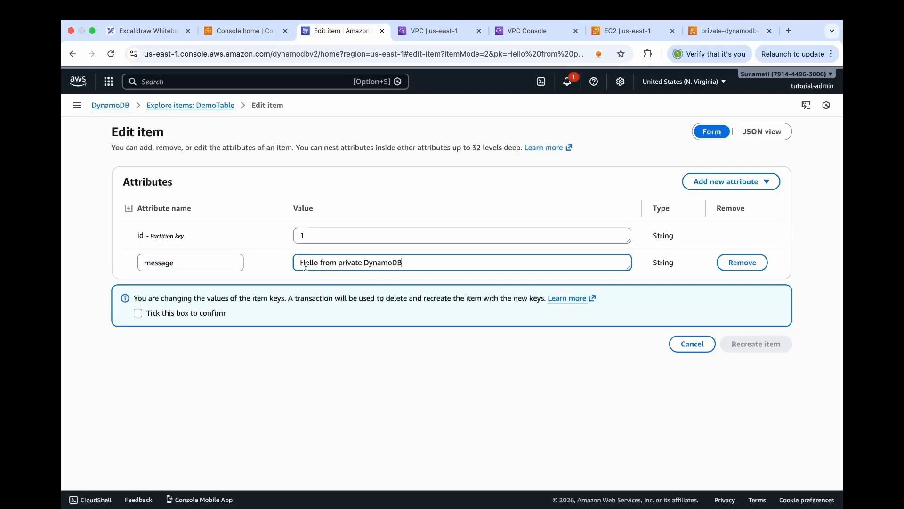
left_click(139, 315)
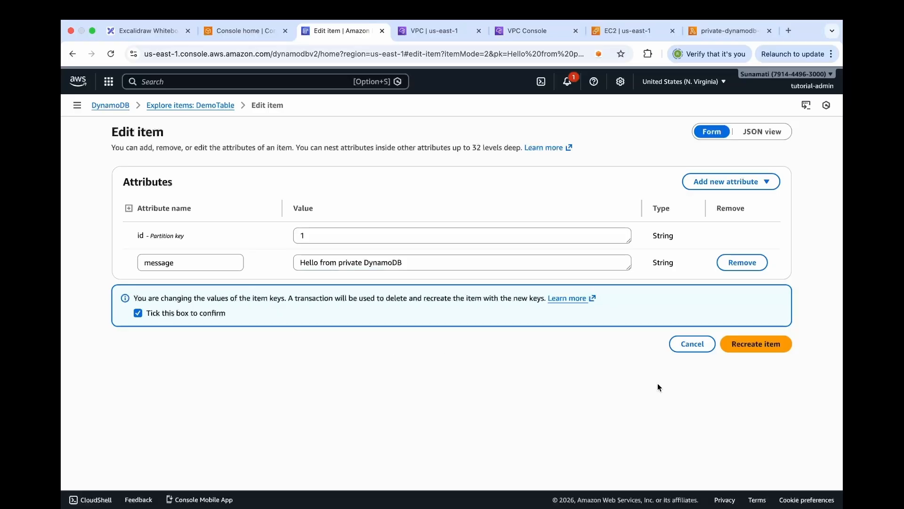
left_click(742, 350)
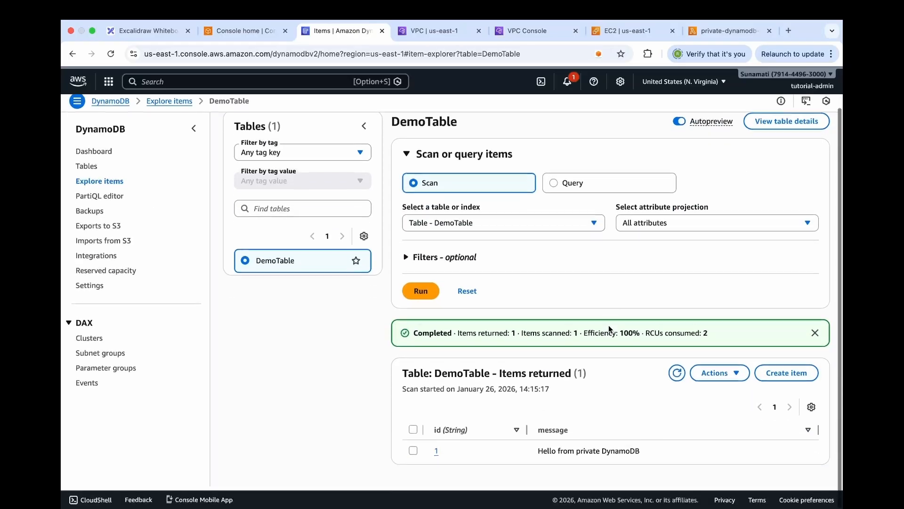
mouse_move(451, 465)
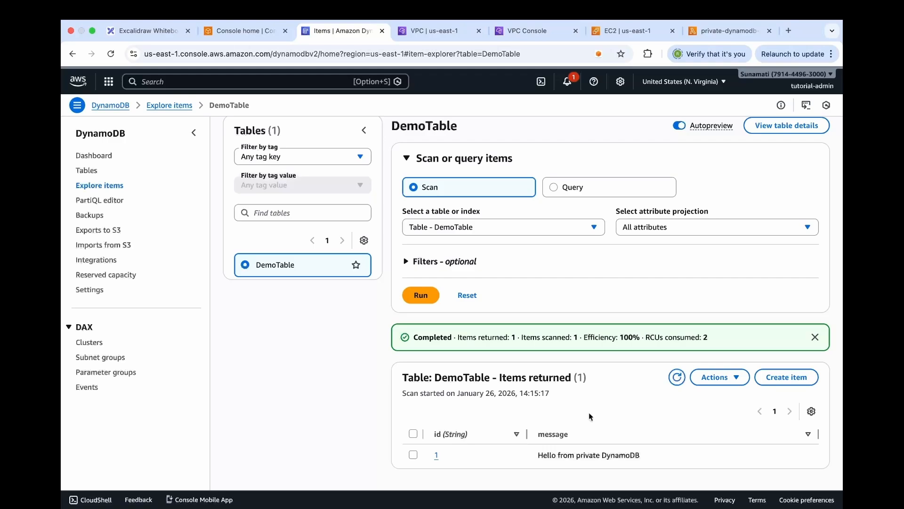
Return to the private-dynamodb-demo Lambda function, check the id key value in index.mjs and deploy the code.
left_click(711, 33)
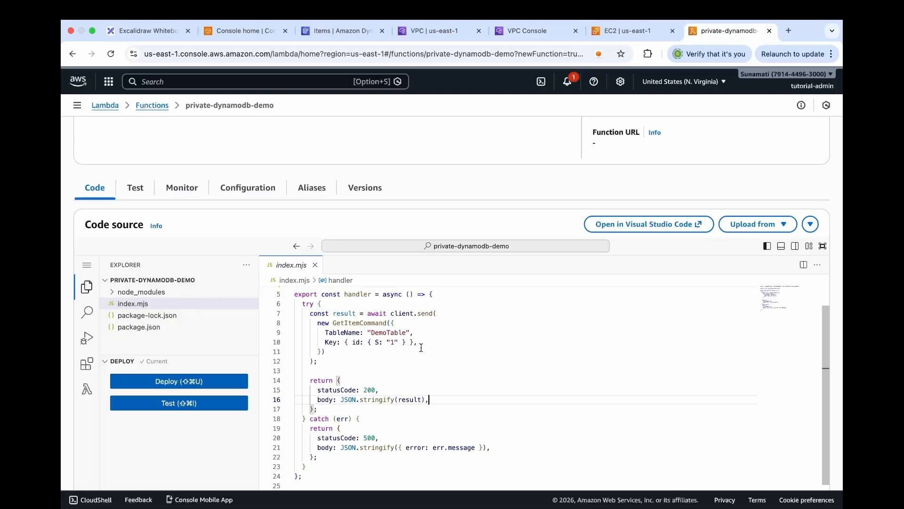
double_click(357, 343)
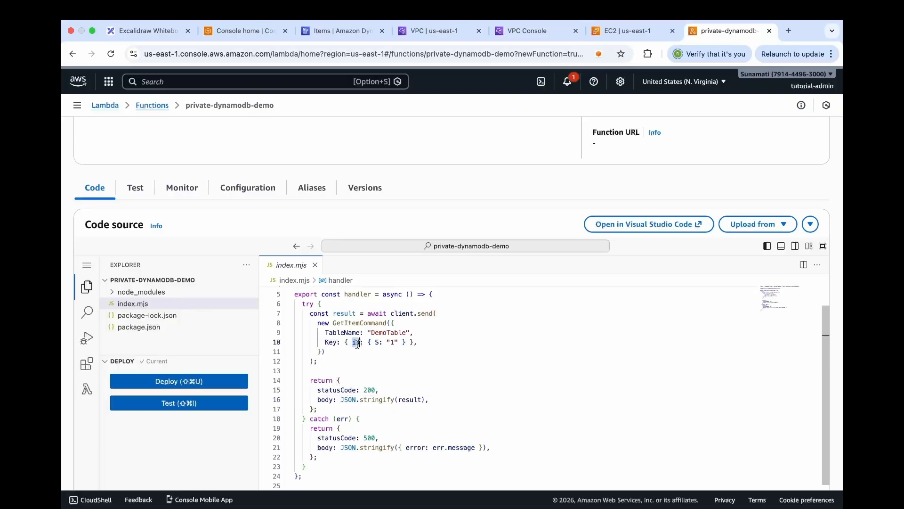
double_click(392, 343)
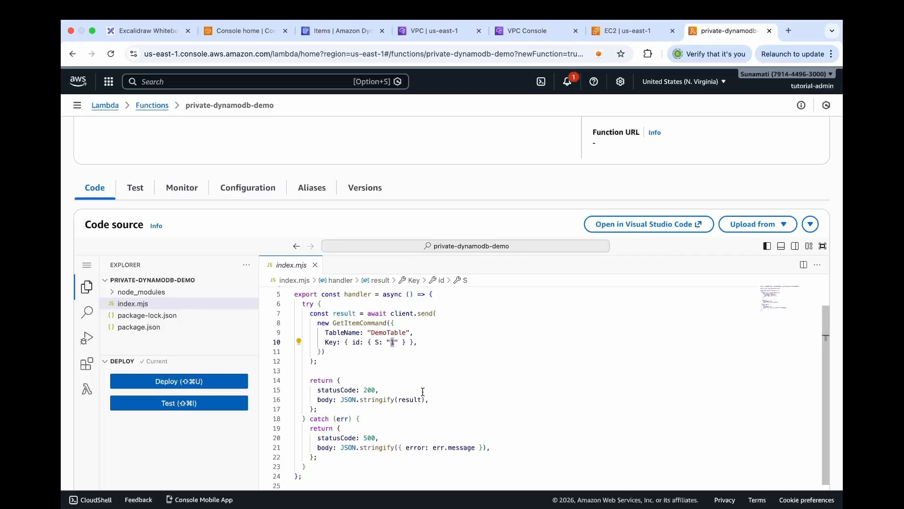
left_click(213, 385)
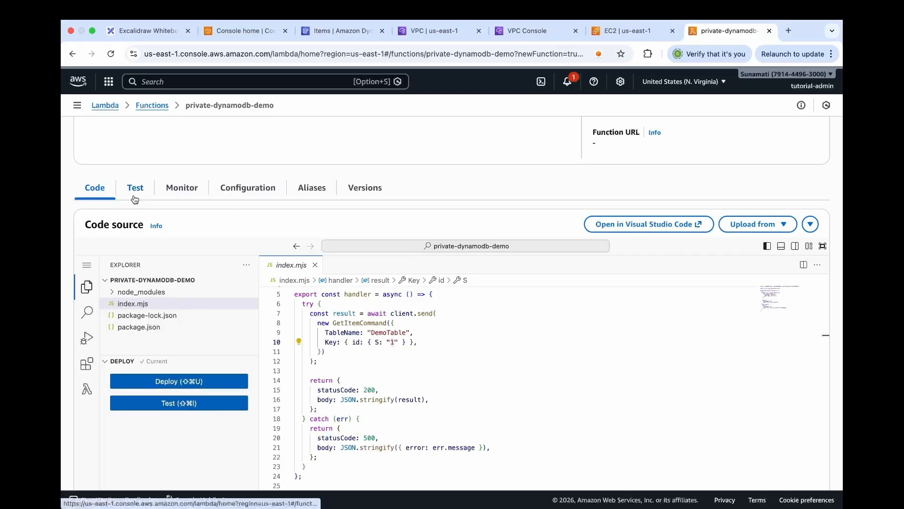
Run the Lambda function with a new synchronous test event.
left_click(135, 193)
scroll(247, 368, "down", 2)
left_click(801, 296)
Expand the test execution details and examine the returned status code and the item's message in the response body.
left_click_drag(94, 292, 241, 295)
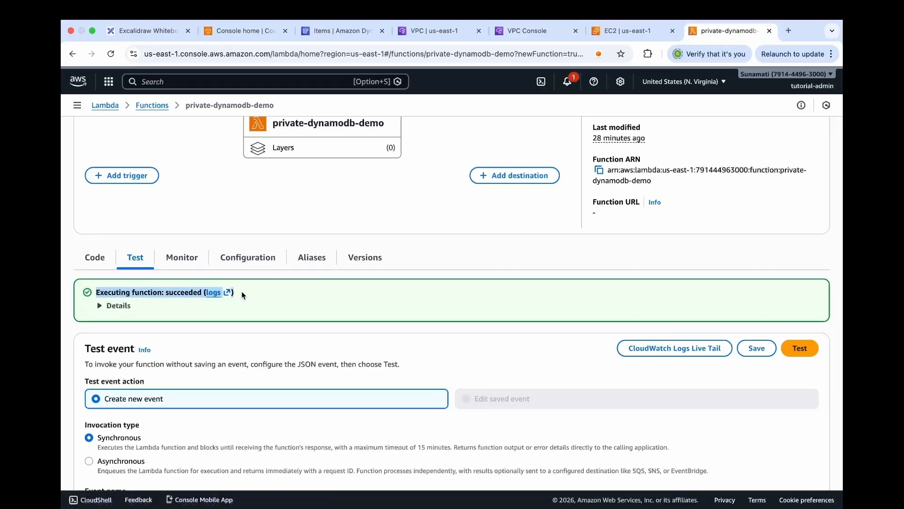
left_click(99, 309)
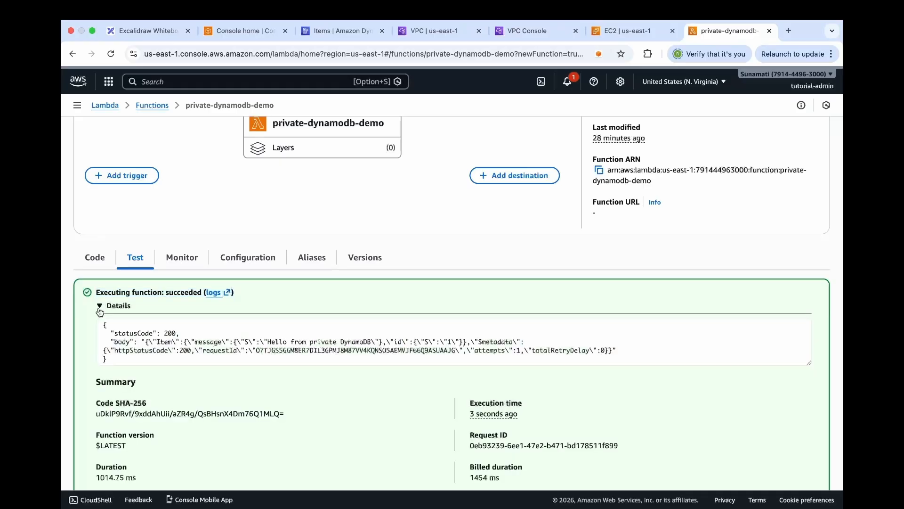
double_click(205, 343)
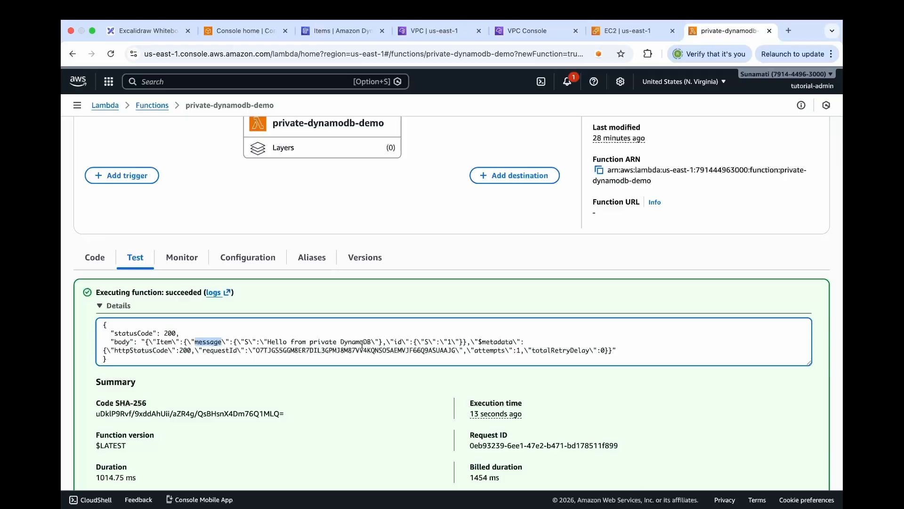
left_click(403, 342)
left_click(460, 303)
left_click(460, 303)
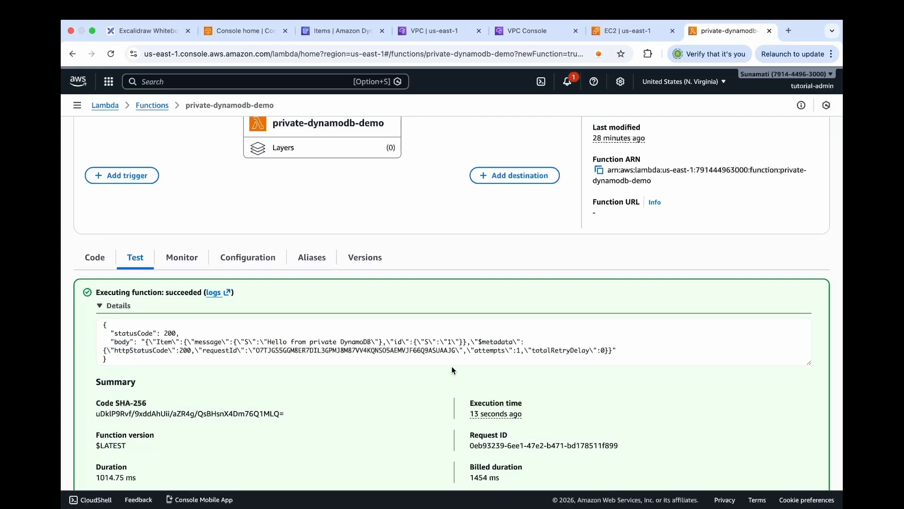